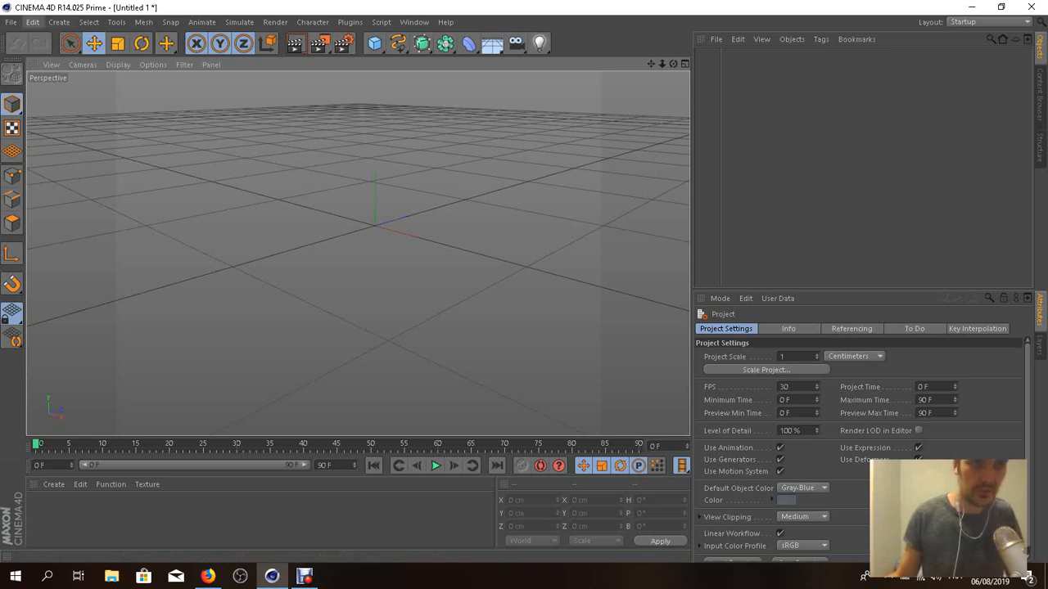
- Add a cube primitive to the empty scene and raise it to about Y 105 cm
{"action": "left_click", "coordinate": [59, 22]}
{"action": "mouse_move", "coordinate": [73, 42]}
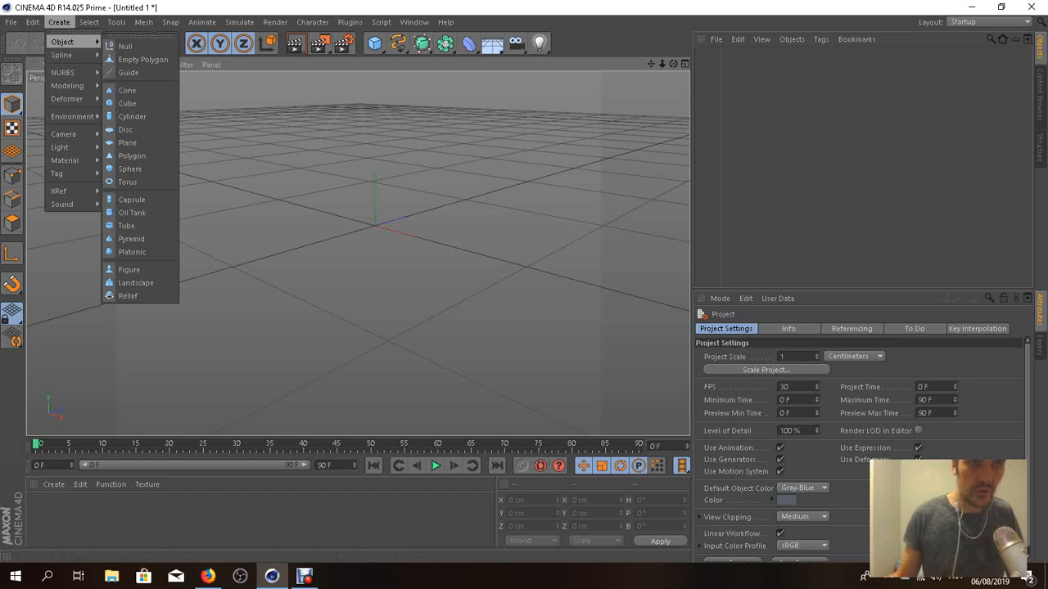
{"action": "left_click", "coordinate": [127, 103]}
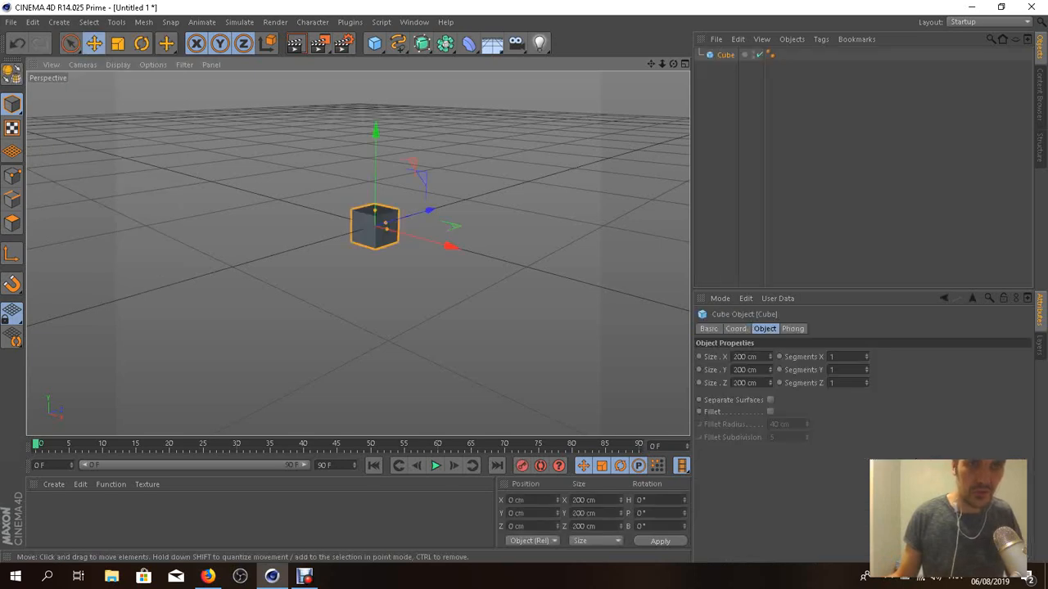
{"action": "left_click_drag", "start_coordinate": [375, 132], "coordinate": [375, 115]}
{"action": "scroll", "coordinate": [376, 115], "scroll_direction": "up", "scroll_amount": 3}
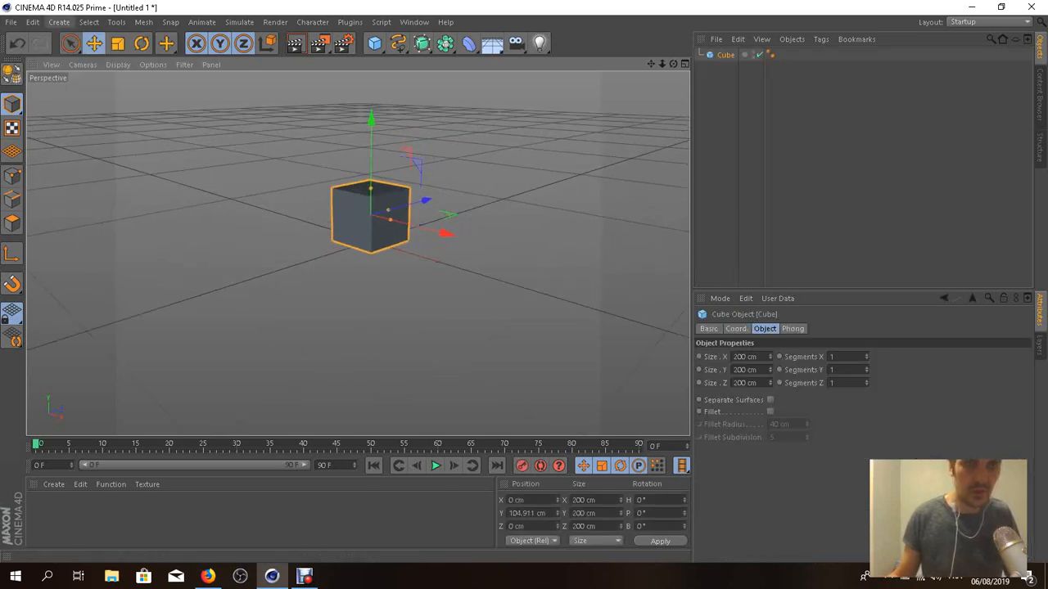
- Add a cylinder and move it beside the cube, to about X 320 cm, Y 125 cm, Z 38 cm
{"action": "left_click", "coordinate": [59, 22]}
{"action": "mouse_move", "coordinate": [62, 41]}
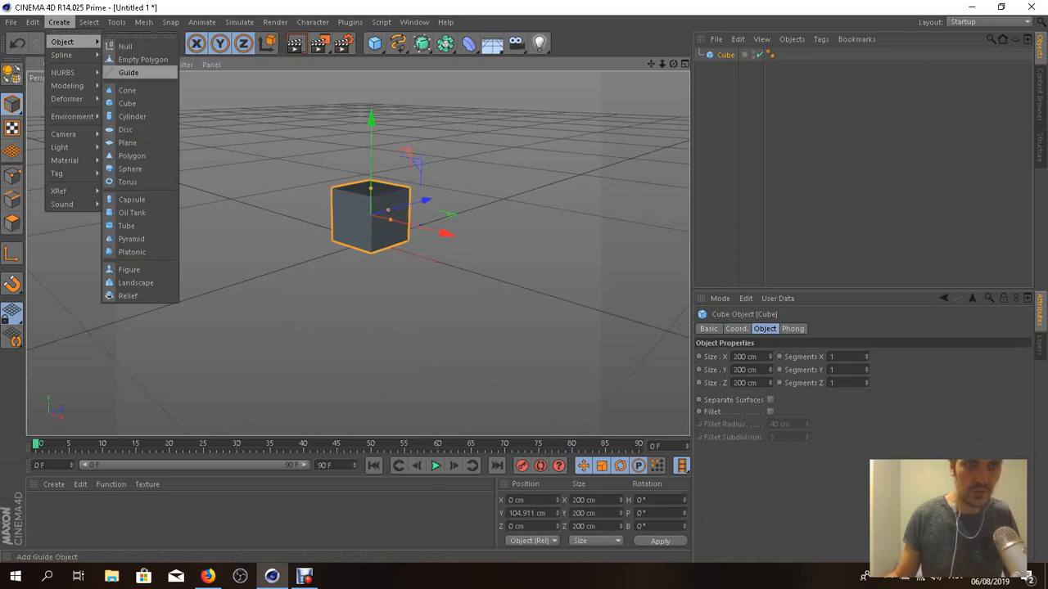
{"action": "left_click", "coordinate": [131, 116]}
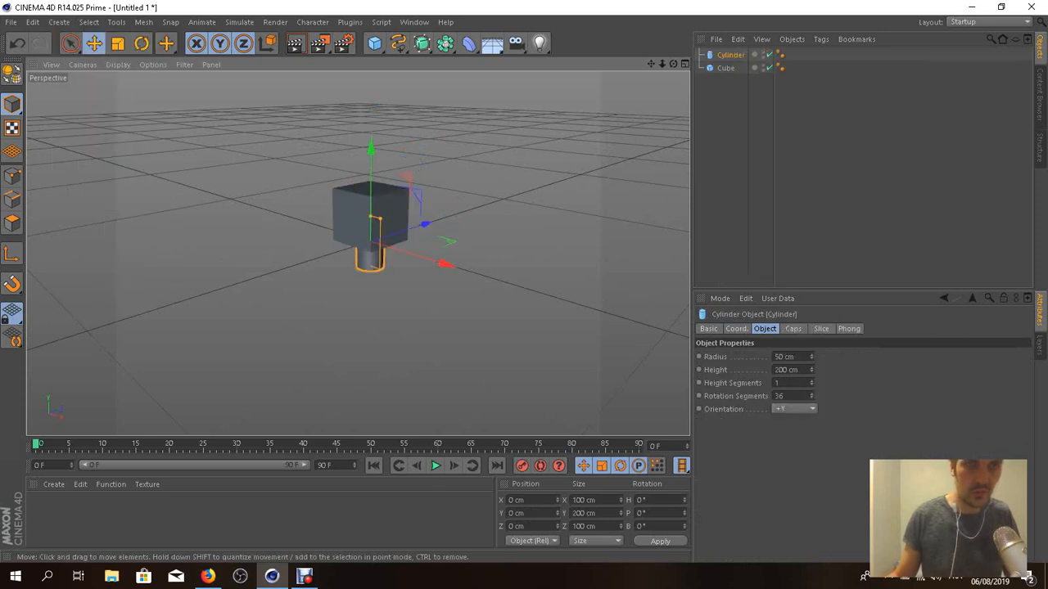
{"action": "left_click_drag", "start_coordinate": [371, 242], "coordinate": [373, 207]}
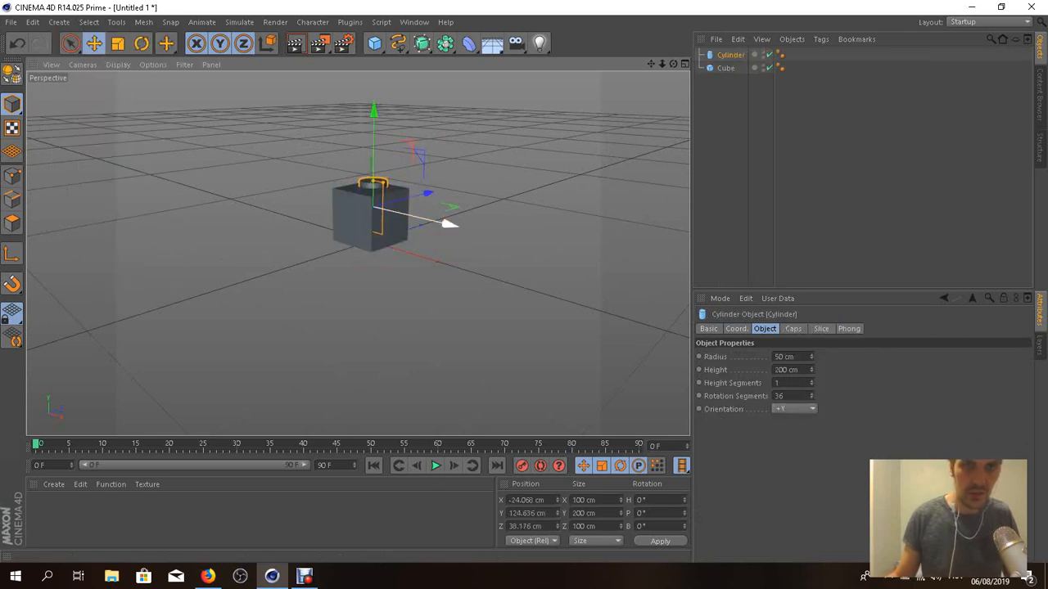
{"action": "left_click_drag", "start_coordinate": [448, 225], "coordinate": [532, 245]}
- Add a capsule with a 100 cm radius on the cube's other side, at about X -520 cm, Y 166 cm
{"action": "left_click", "coordinate": [59, 22]}
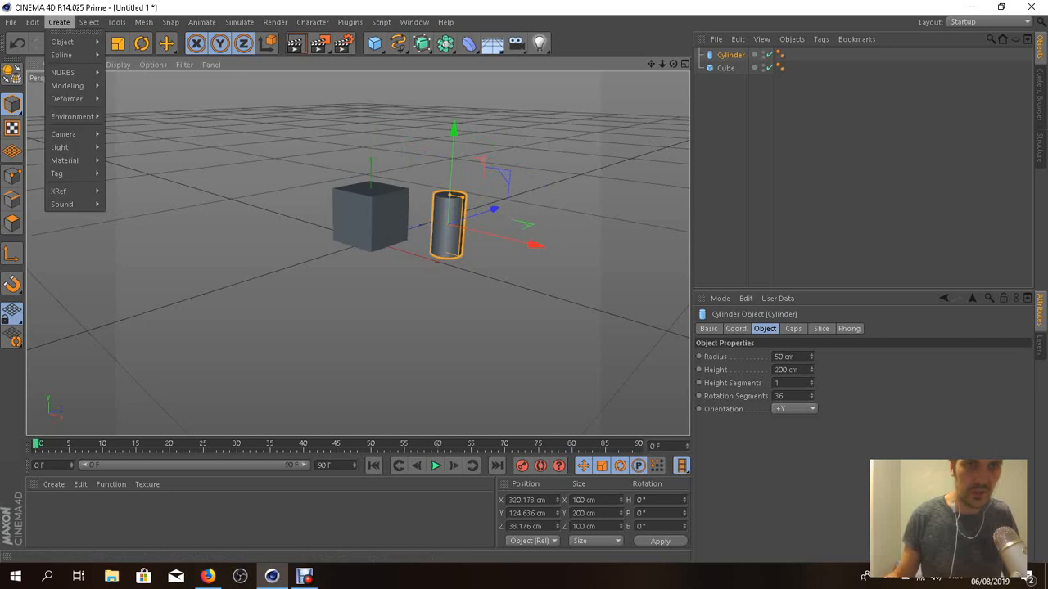
{"action": "mouse_move", "coordinate": [62, 41]}
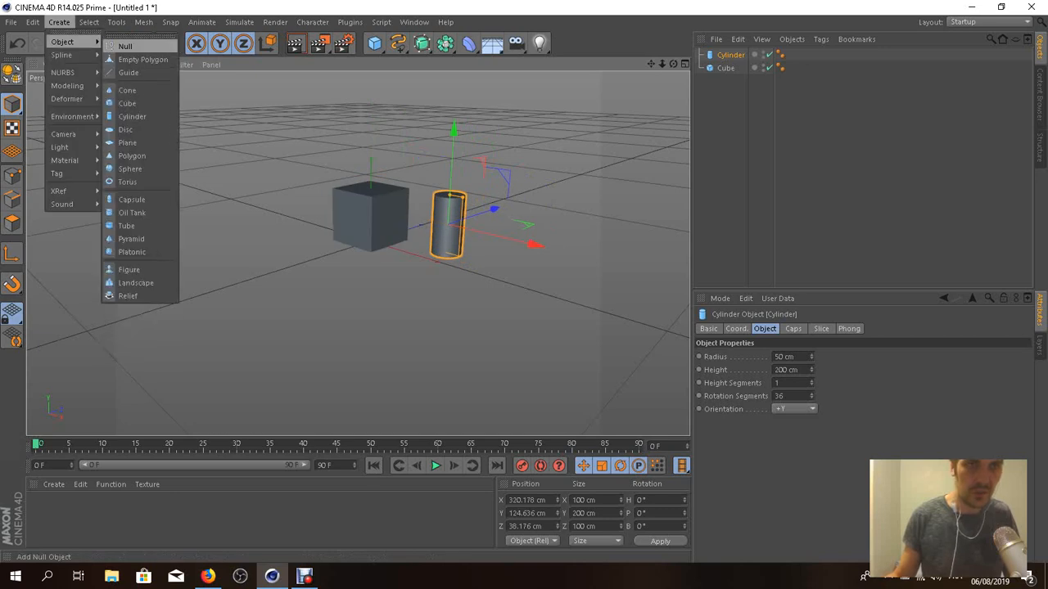
{"action": "left_click", "coordinate": [132, 199]}
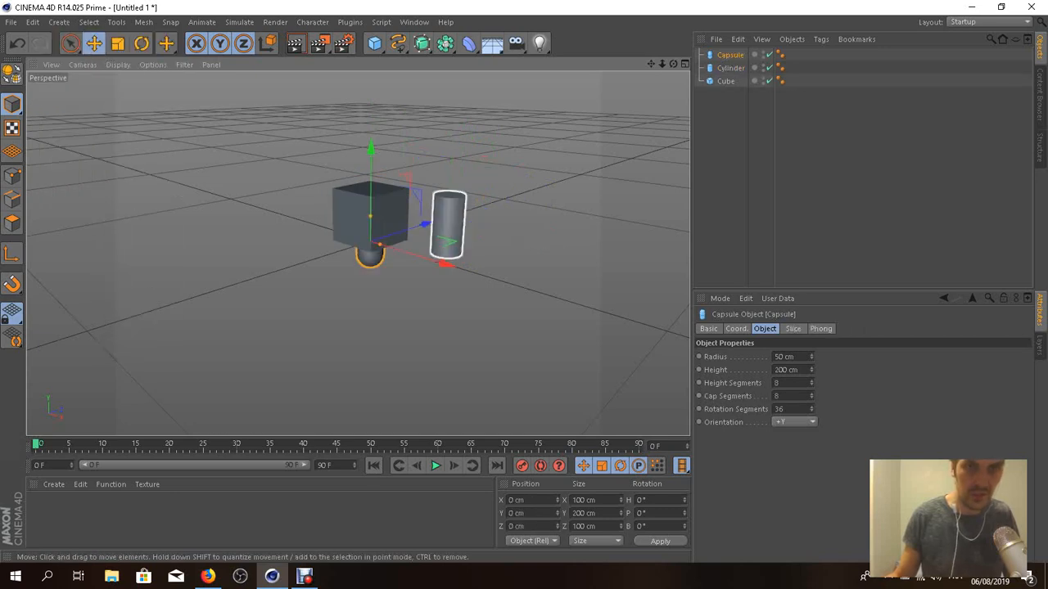
{"action": "left_click_drag", "start_coordinate": [370, 256], "coordinate": [312, 191]}
- Examine the capsule, cube and cylinder in the perspective view by zooming, panning and orbiting around them
{"action": "scroll", "coordinate": [292, 180], "scroll_direction": "up", "scroll_amount": 4}
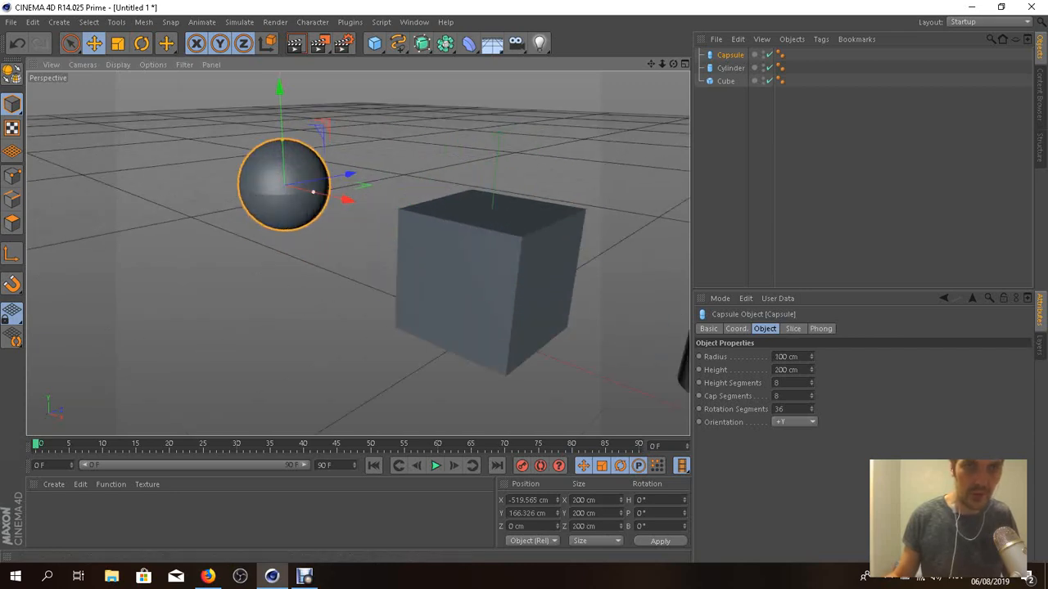
{"action": "scroll", "coordinate": [269, 197], "scroll_direction": "up", "scroll_amount": 2}
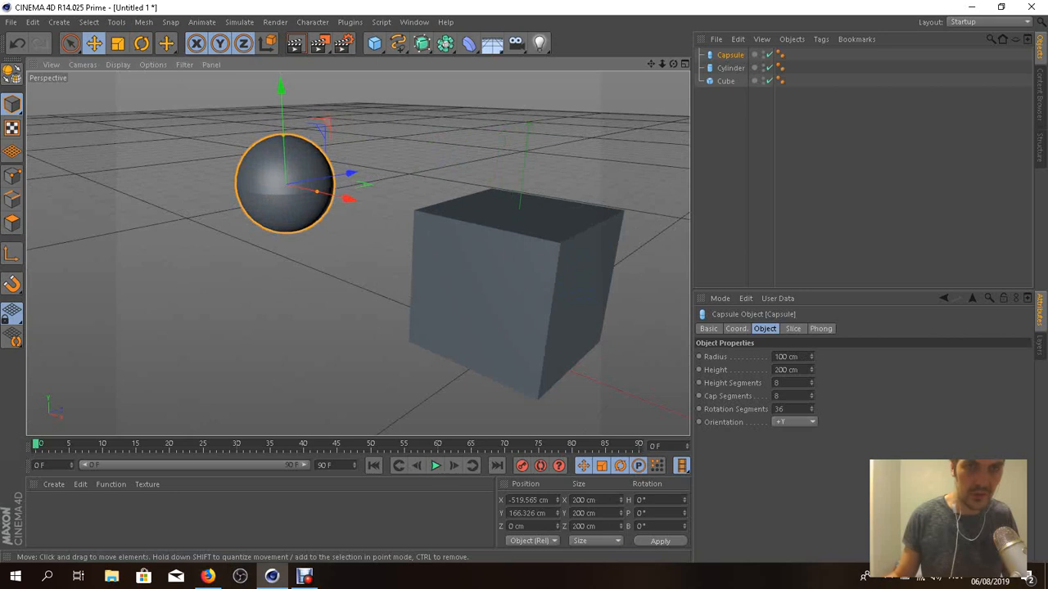
{"action": "mouse_move", "coordinate": [358, 252]}
{"action": "middle_mouse_down", "text": "alt"}
{"action": "mouse_move", "coordinate": [383, 261]}
{"action": "mouse_move", "coordinate": [320, 257]}
{"action": "mouse_move", "coordinate": [399, 222]}
{"action": "mouse_move", "coordinate": [442, 227]}
{"action": "mouse_move", "coordinate": [361, 252]}
{"action": "middle_mouse_up", "text": "alt"}
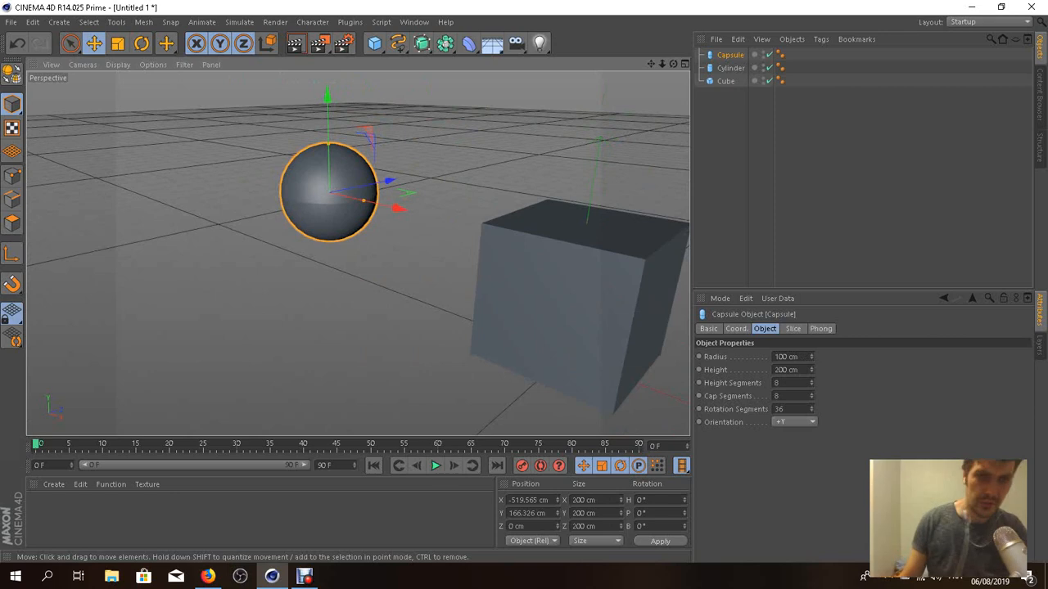
{"action": "scroll", "coordinate": [352, 215], "scroll_direction": "down", "scroll_amount": 3}
{"action": "scroll", "coordinate": [351, 214], "scroll_direction": "up", "scroll_amount": 3}
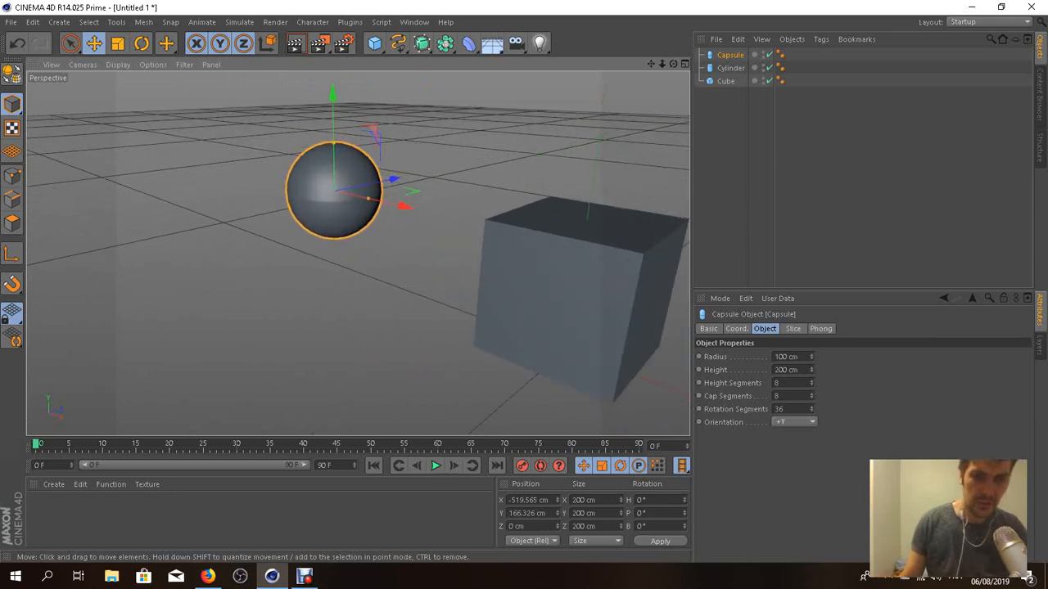
{"action": "right_click_drag", "start_coordinate": [340, 234], "coordinate": [334, 234], "text": "alt"}
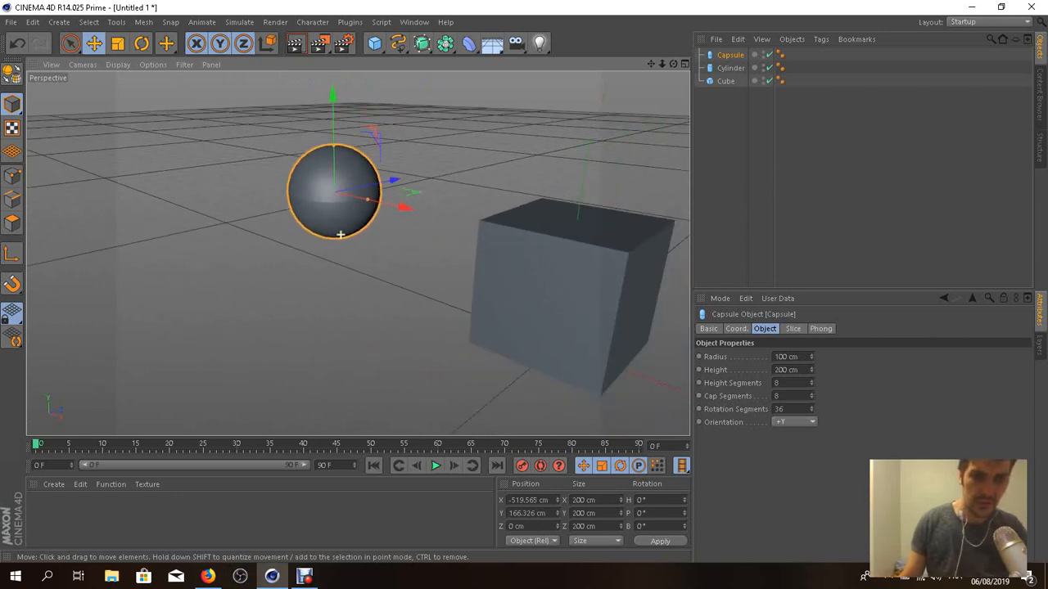
{"action": "scroll", "coordinate": [341, 234], "scroll_direction": "down", "scroll_amount": 3}
{"action": "scroll", "coordinate": [341, 234], "scroll_direction": "up", "scroll_amount": 3}
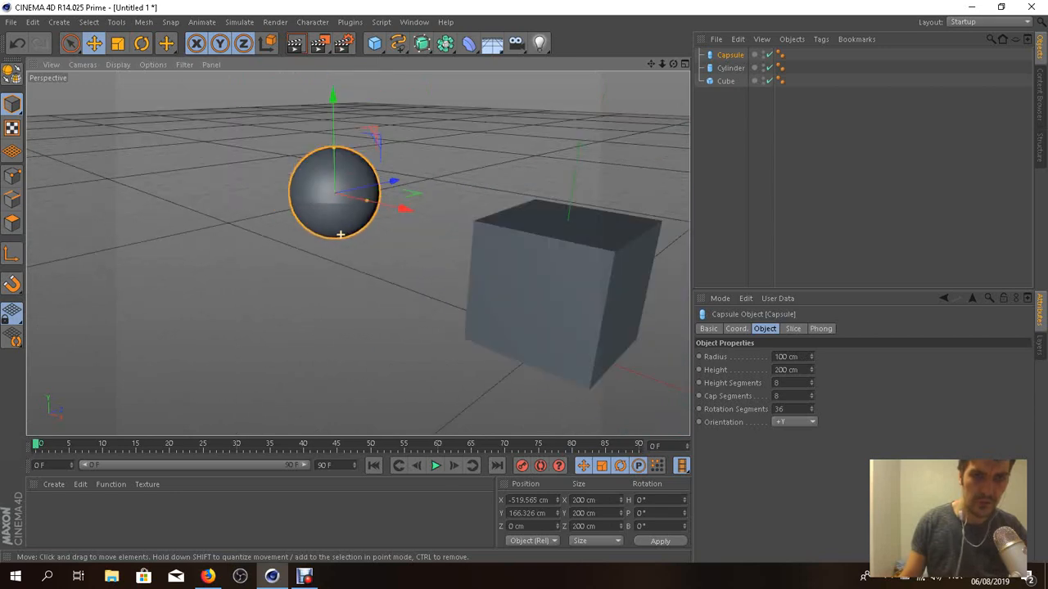
{"action": "scroll", "coordinate": [341, 234], "scroll_direction": "down", "scroll_amount": 4}
{"action": "scroll", "coordinate": [340, 235], "scroll_direction": "up", "scroll_amount": 5}
{"action": "scroll", "coordinate": [340, 234], "scroll_direction": "down", "scroll_amount": 1}
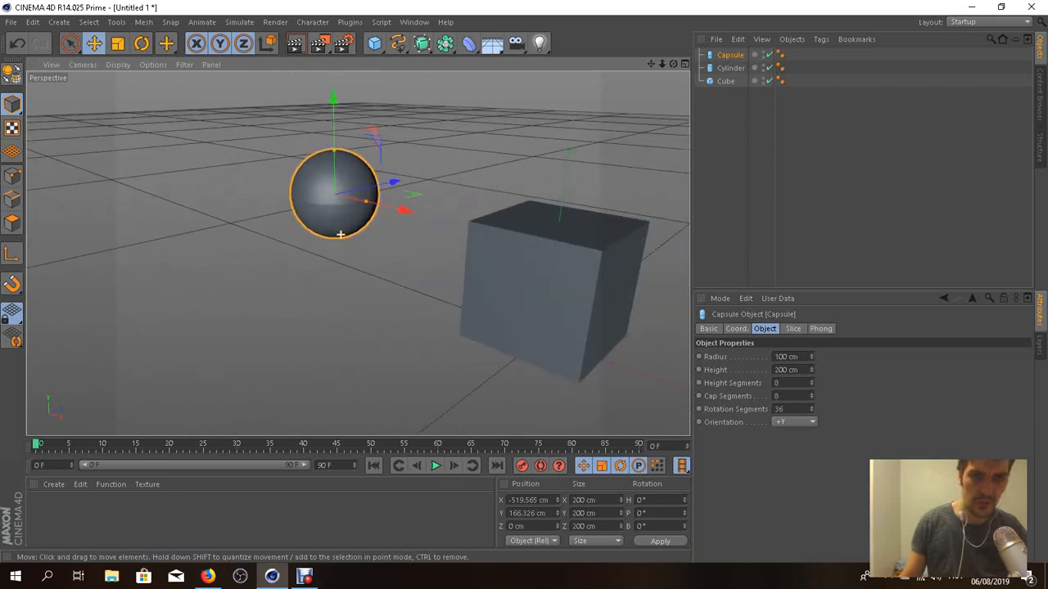
{"action": "scroll", "coordinate": [340, 234], "scroll_direction": "up", "scroll_amount": 3}
{"action": "scroll", "coordinate": [341, 234], "scroll_direction": "down", "scroll_amount": 1}
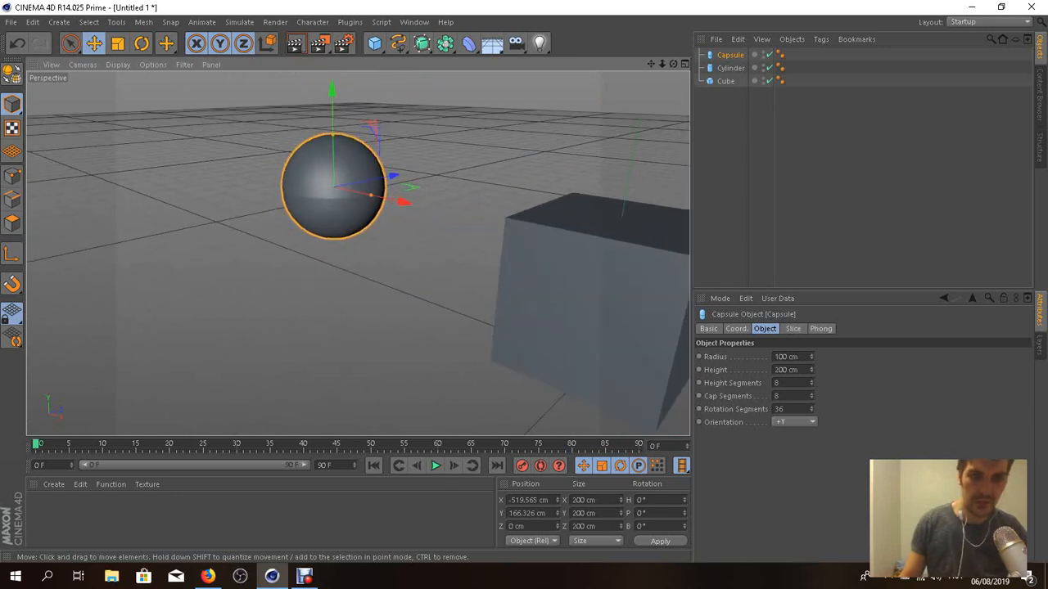
{"action": "scroll", "coordinate": [358, 251], "scroll_direction": "up", "scroll_amount": 2}
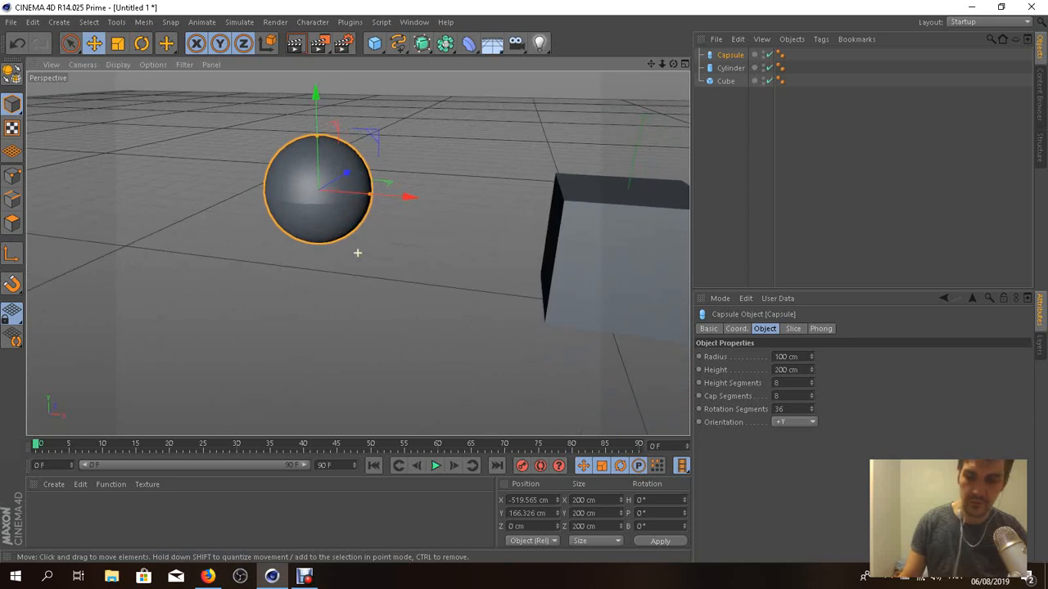
{"action": "scroll", "coordinate": [356, 253], "scroll_direction": "down", "scroll_amount": 2}
{"action": "scroll", "coordinate": [357, 253], "scroll_direction": "up", "scroll_amount": 4}
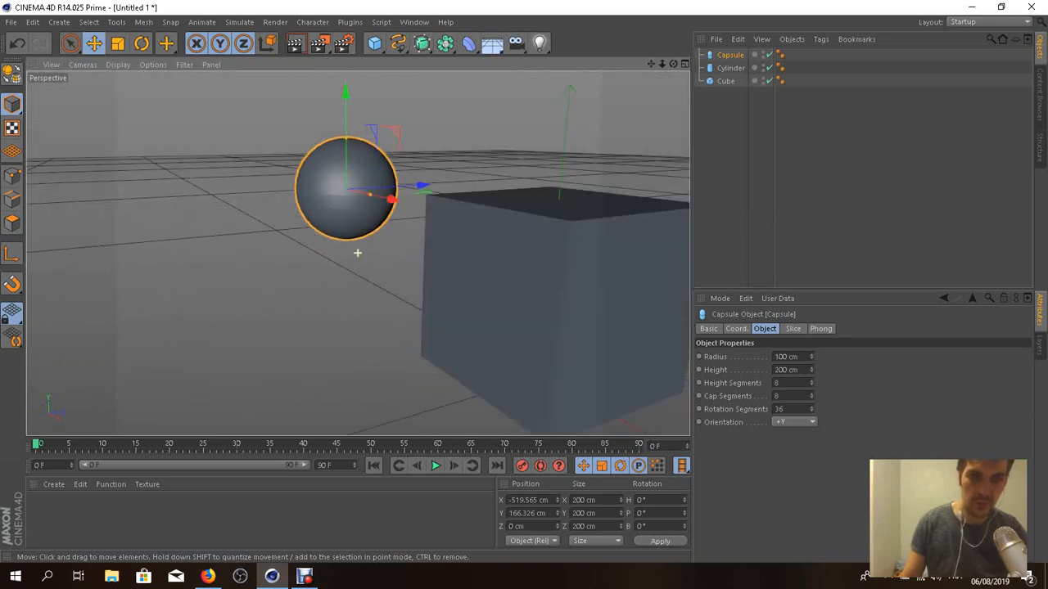
{"action": "scroll", "coordinate": [357, 253], "scroll_direction": "down", "scroll_amount": 2}
{"action": "scroll", "coordinate": [358, 253], "scroll_direction": "down", "scroll_amount": 1}
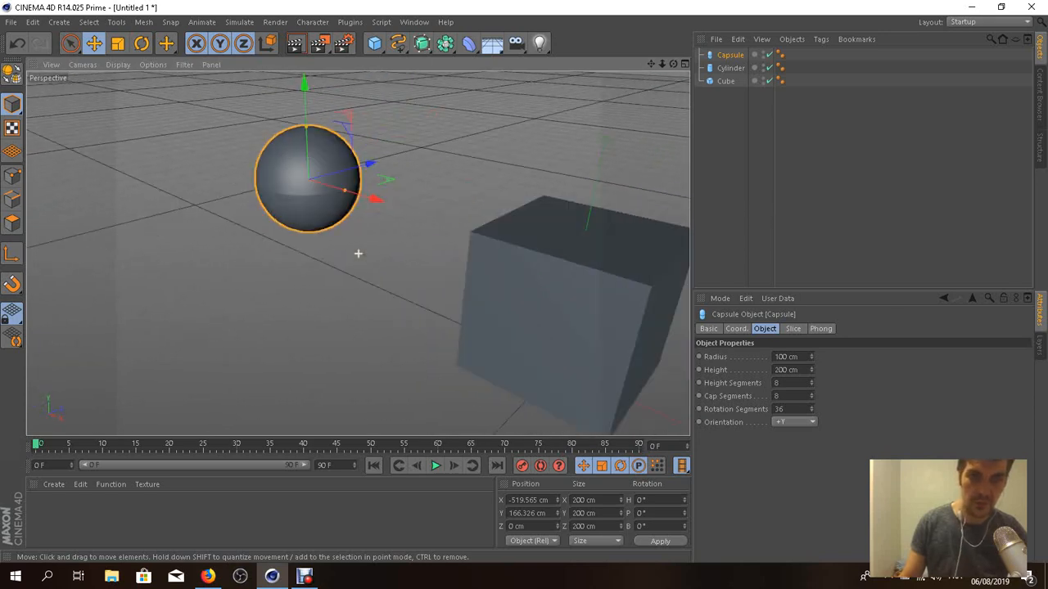
{"action": "middle_click_drag", "start_coordinate": [358, 252], "coordinate": [387, 238], "text": "alt"}
{"action": "scroll", "coordinate": [343, 278], "scroll_direction": "up", "scroll_amount": 3}
{"action": "scroll", "coordinate": [345, 279], "scroll_direction": "down", "scroll_amount": 4}
{"action": "scroll", "coordinate": [345, 278], "scroll_direction": "up", "scroll_amount": 4}
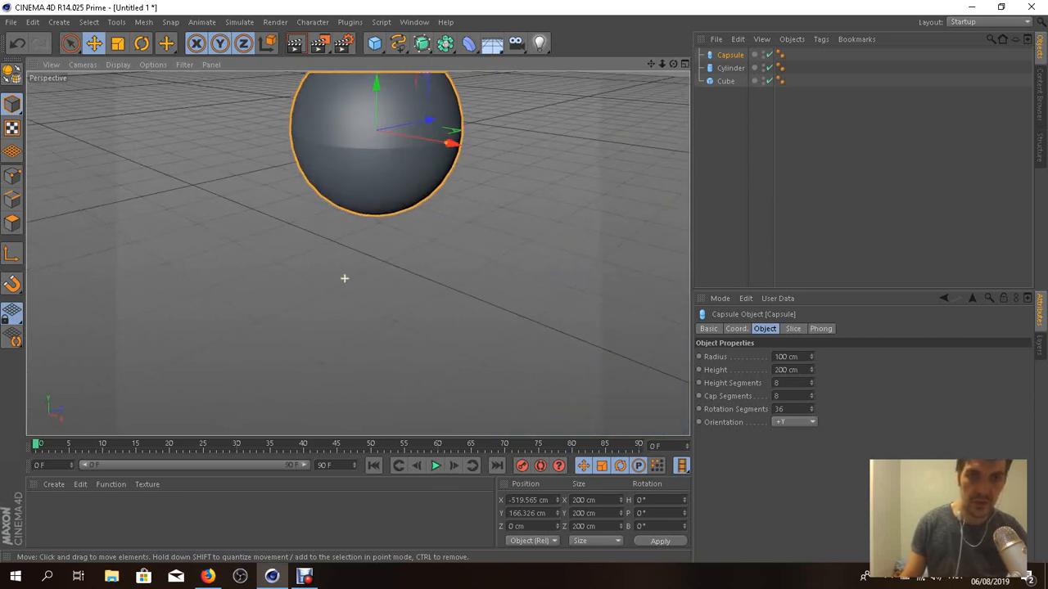
{"action": "scroll", "coordinate": [345, 278], "scroll_direction": "down", "scroll_amount": 4}
{"action": "left_click_drag", "start_coordinate": [358, 253], "coordinate": [389, 239], "text": "alt"}
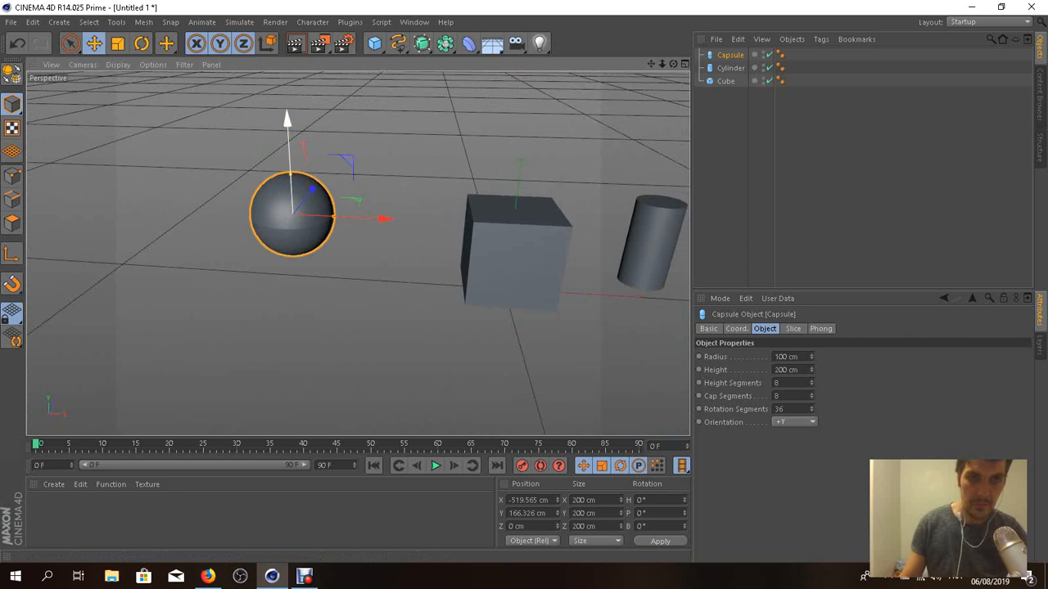
- Raise the capsule to about Y 188 cm and flatten the cube vertically into a thin slab
{"action": "left_click_drag", "start_coordinate": [287, 123], "coordinate": [287, 114]}
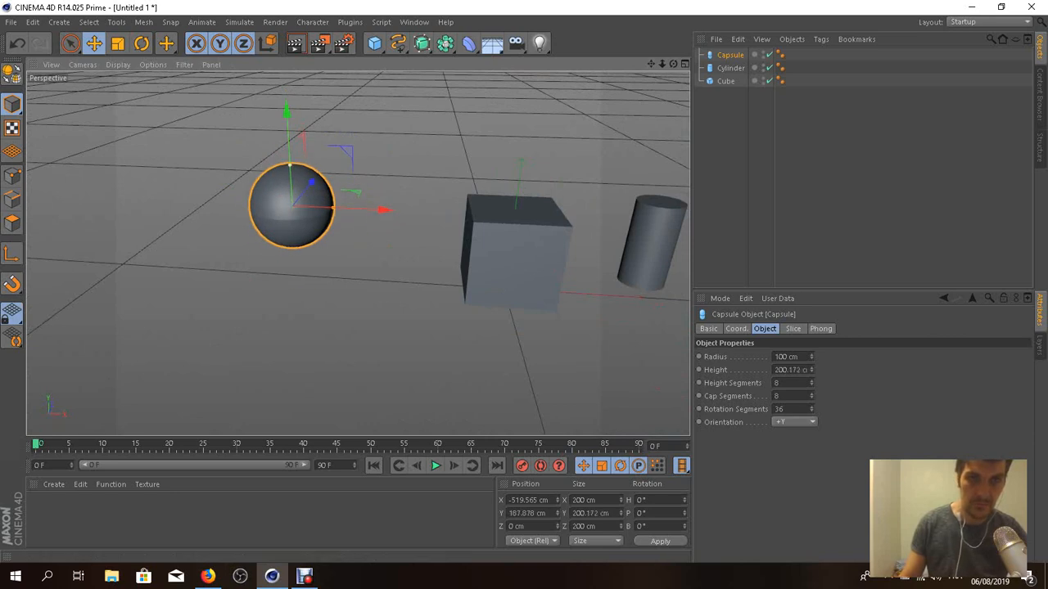
{"action": "left_click", "coordinate": [516, 254]}
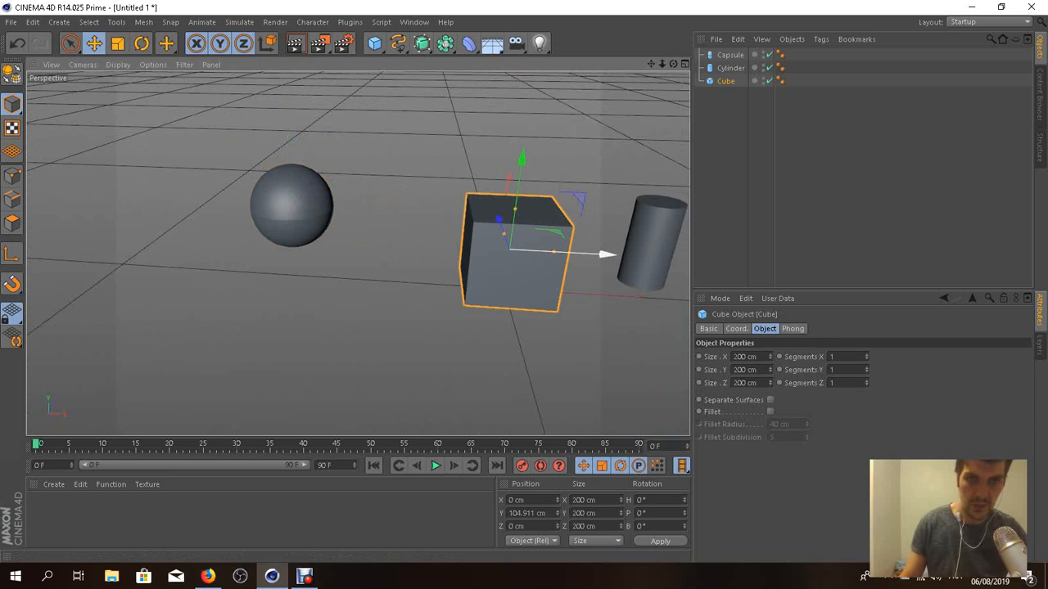
{"action": "left_click_drag", "start_coordinate": [515, 209], "coordinate": [511, 236]}
- Move the capsule to about X -552 cm, Y 175 cm and enlarge it to about 505 cm high with a 168 cm radius
{"action": "left_click", "coordinate": [291, 205]}
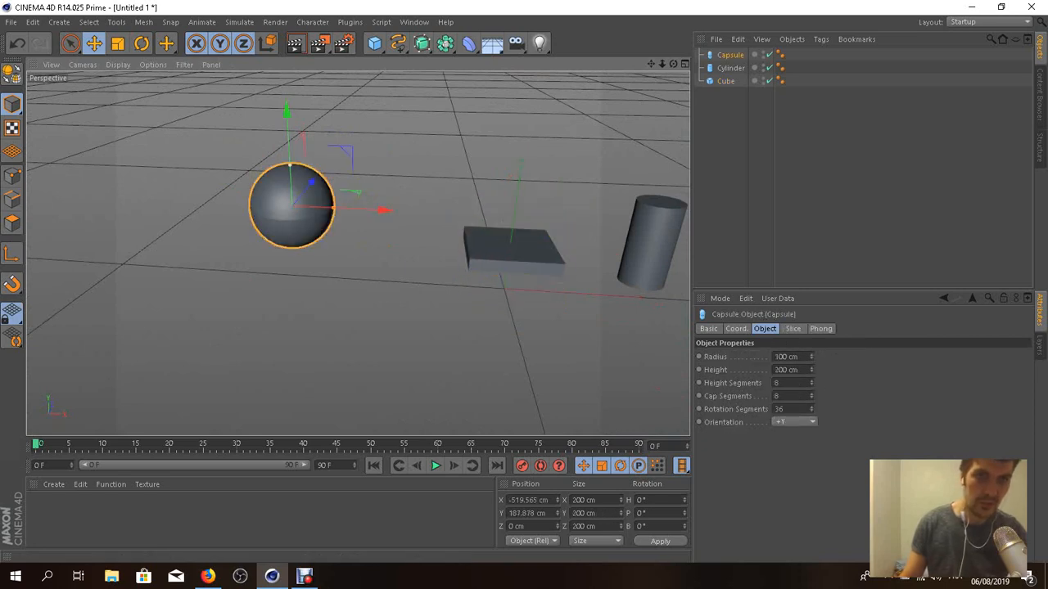
{"action": "left_click_drag", "start_coordinate": [289, 164], "coordinate": [288, 129]}
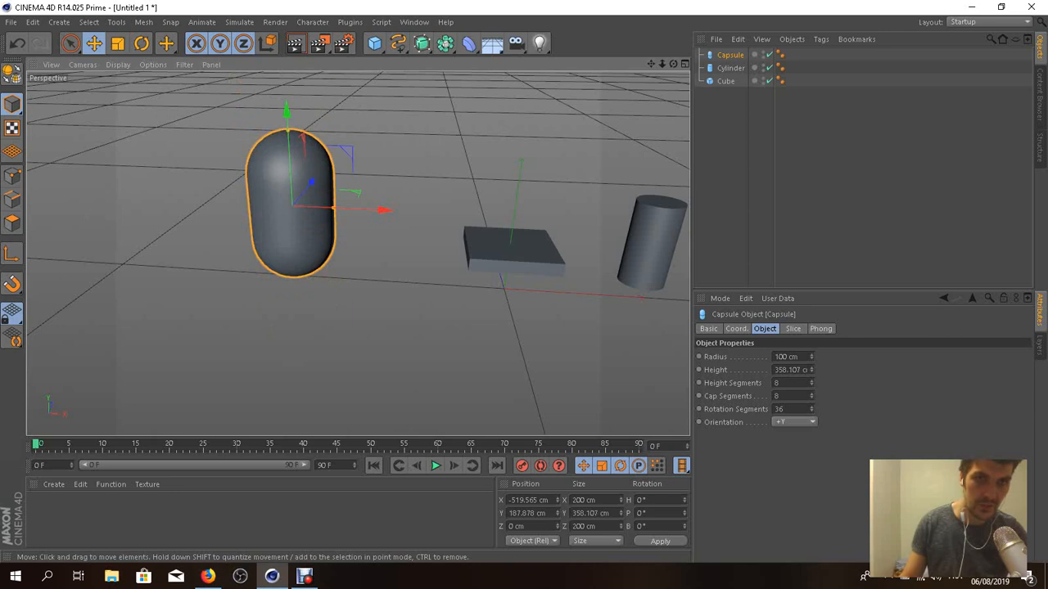
{"action": "left_click_drag", "start_coordinate": [287, 111], "coordinate": [290, 170]}
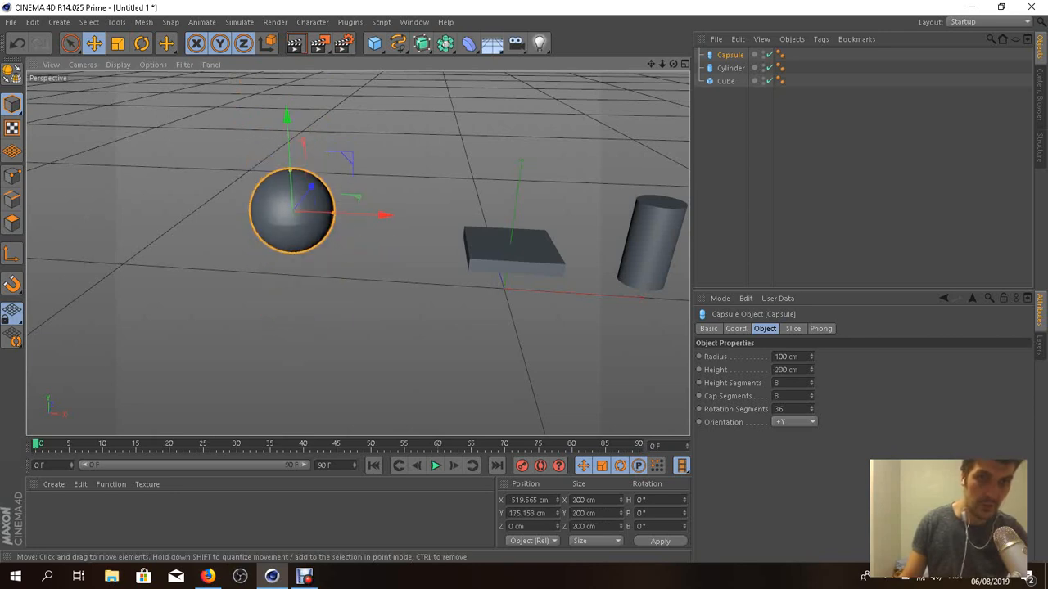
{"action": "left_click_drag", "start_coordinate": [364, 215], "coordinate": [349, 215]}
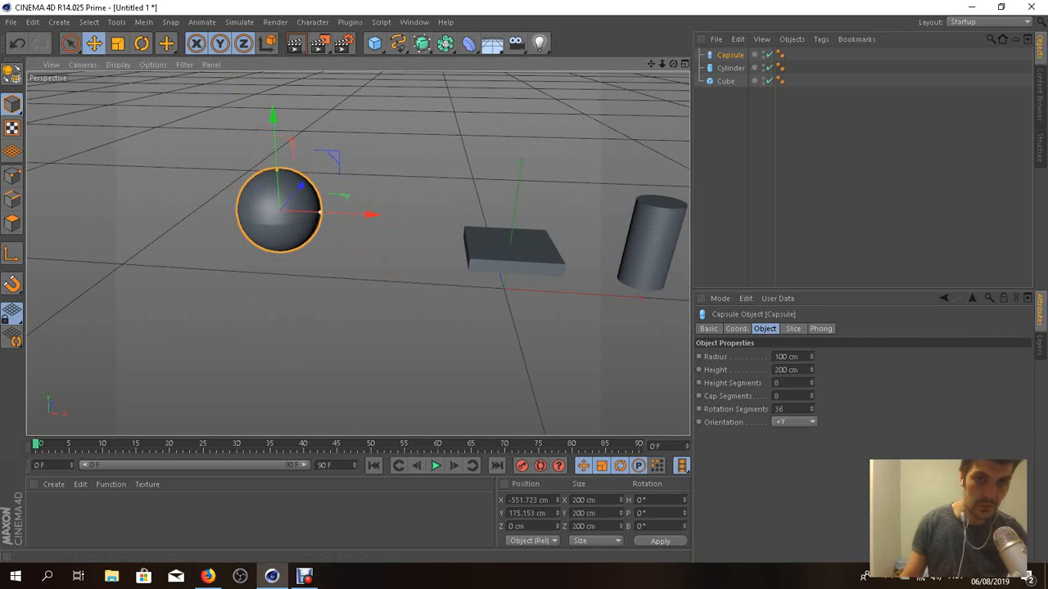
{"action": "left_click_drag", "start_coordinate": [276, 169], "coordinate": [275, 102]}
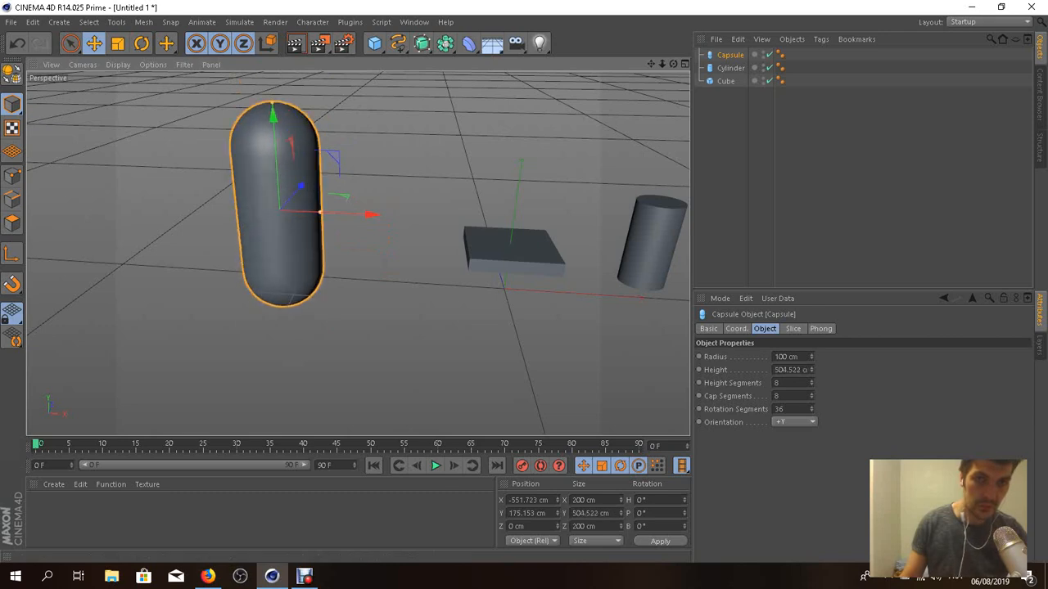
{"action": "left_click_drag", "start_coordinate": [320, 213], "coordinate": [349, 213]}
- Compare the single perspective view with the four-view layout and inspect the three objects from another side in perspective
{"action": "scroll", "coordinate": [456, 246], "scroll_direction": "down", "scroll_amount": 3}
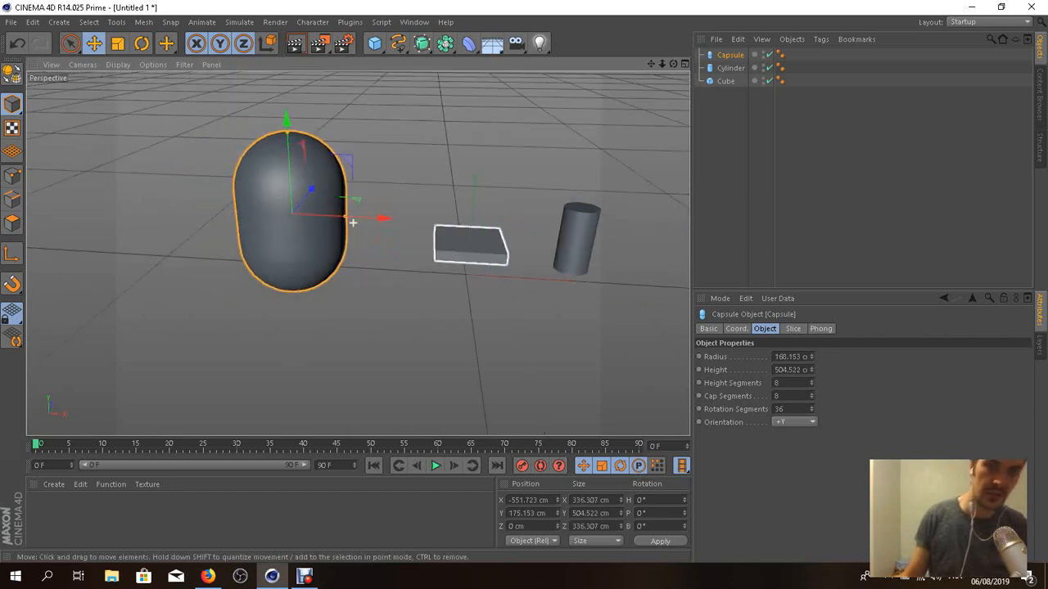
{"action": "middle_click", "coordinate": [456, 246]}
{"action": "key", "text": "F1"}
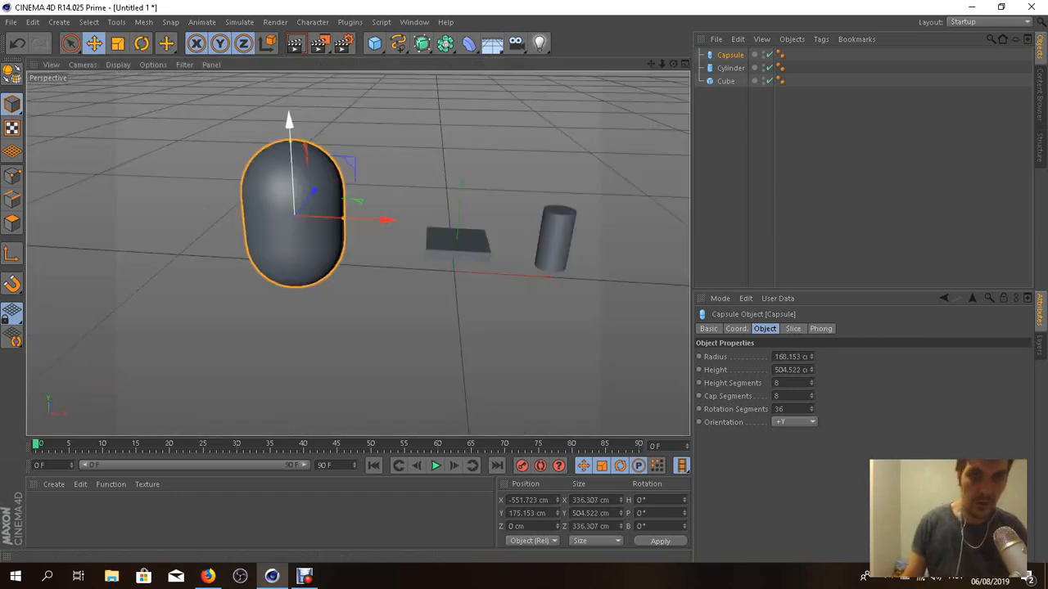
{"action": "key", "text": "F5"}
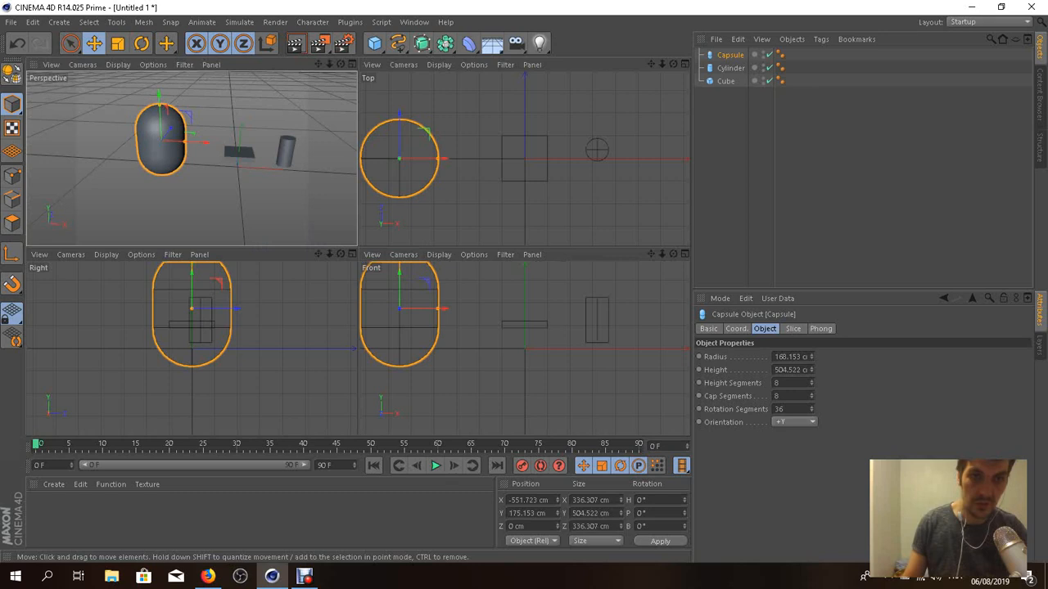
{"action": "key", "text": "F1"}
{"action": "key", "text": "F5"}
{"action": "key", "text": "F1"}
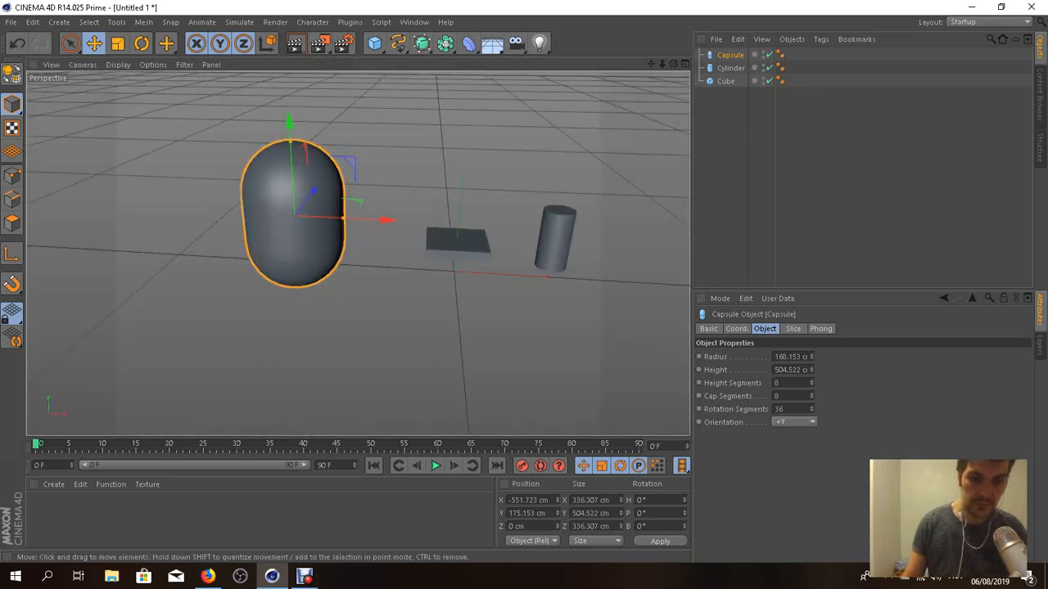
{"action": "middle_click_drag", "start_coordinate": [479, 252], "coordinate": [358, 253], "text": "alt"}
{"action": "scroll", "coordinate": [535, 210], "scroll_direction": "down", "scroll_amount": 3}
{"action": "scroll", "coordinate": [535, 210], "scroll_direction": "up", "scroll_amount": 4}
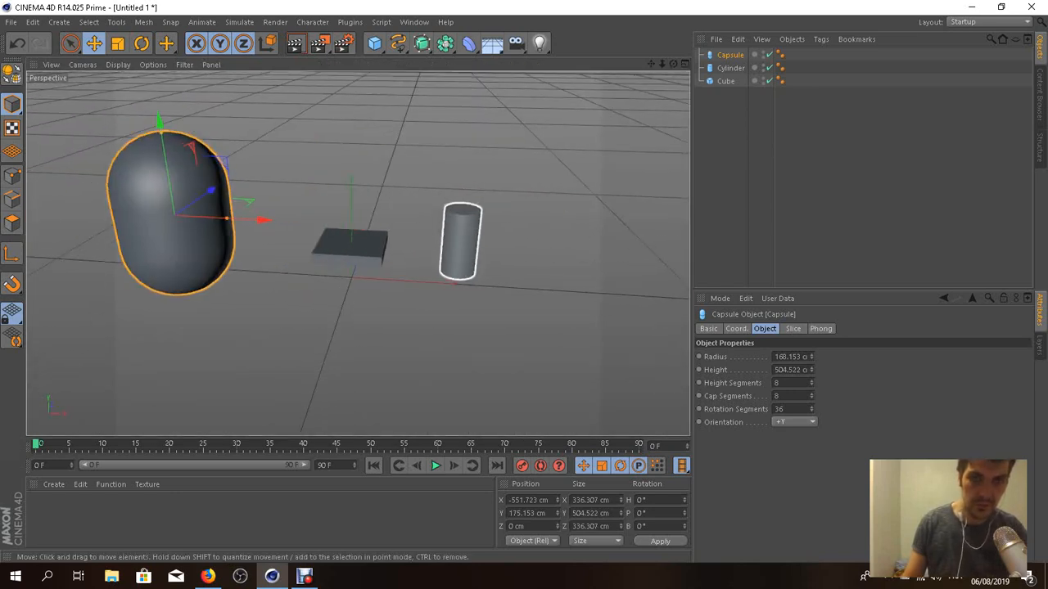
{"action": "left_click_drag", "start_coordinate": [355, 253], "coordinate": [171, 233], "text": "alt"}
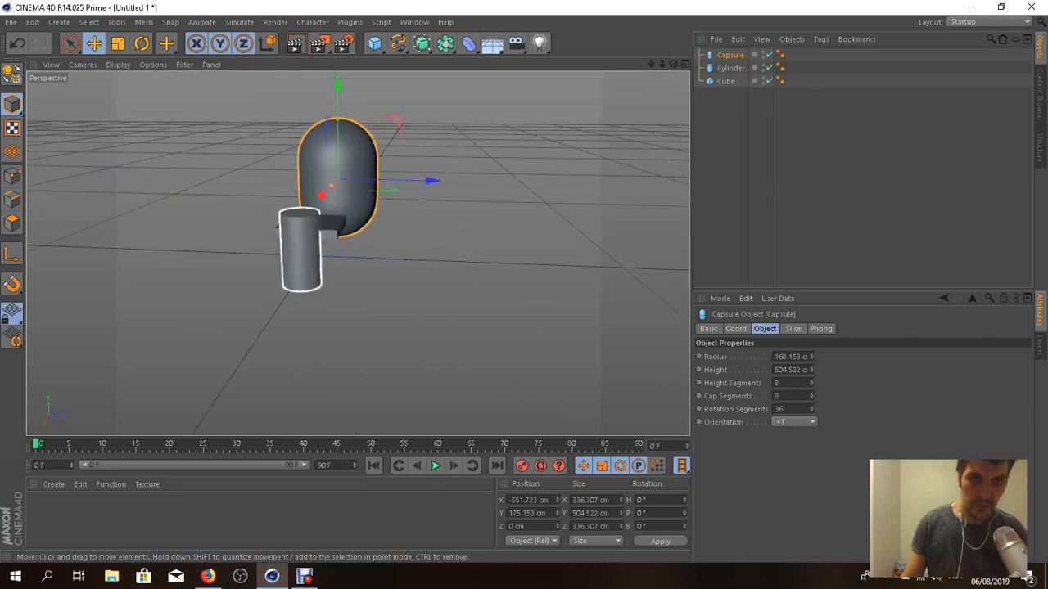
- Shrink the cylinder to a radius of about 43 cm and a height of about 176 cm
{"action": "left_click", "coordinate": [301, 250]}
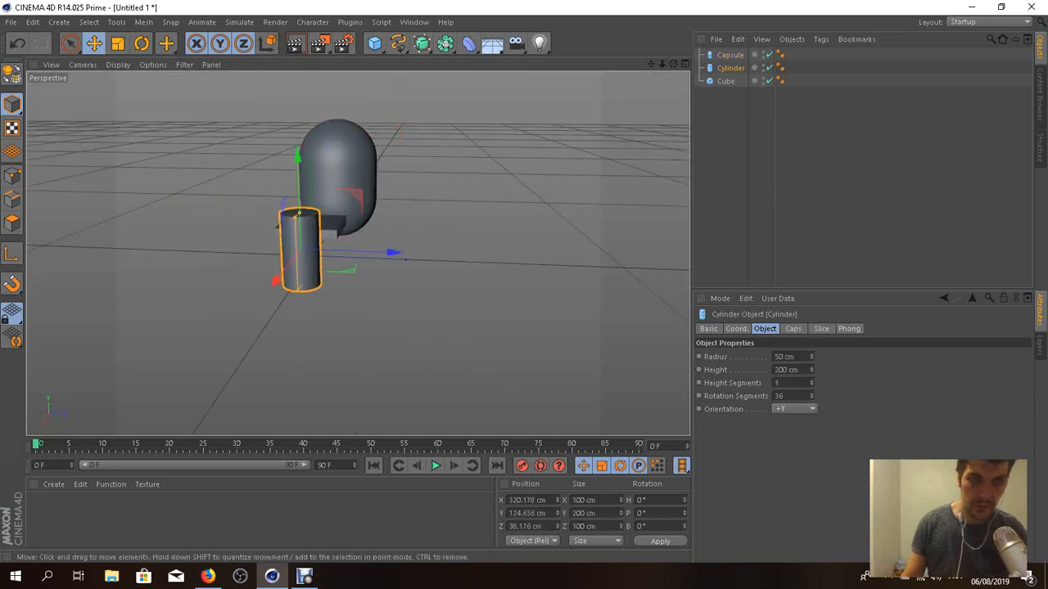
{"action": "scroll", "coordinate": [386, 236], "scroll_direction": "up", "scroll_amount": 3}
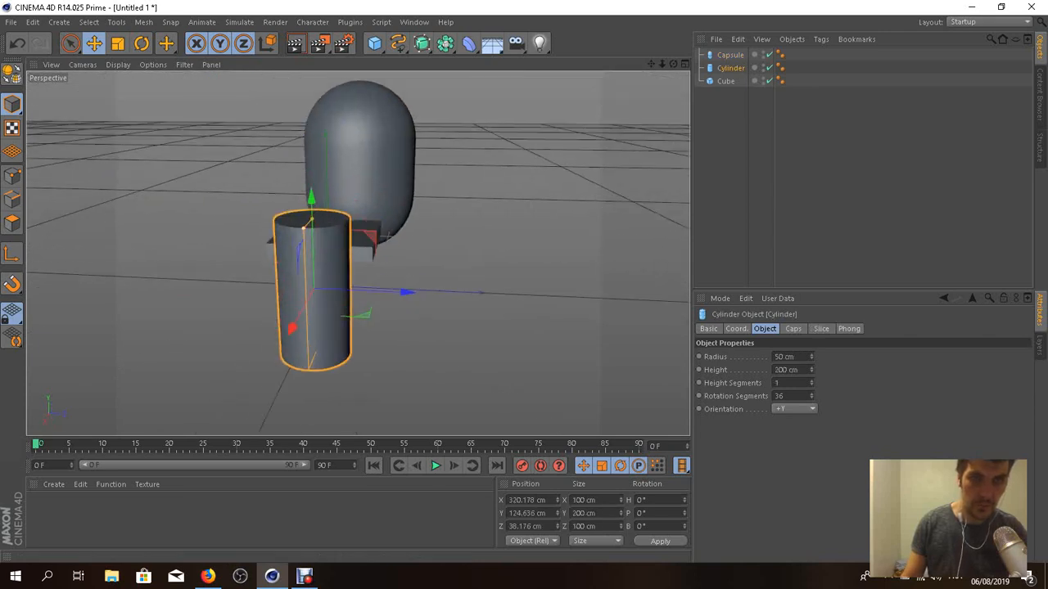
{"action": "mouse_move", "coordinate": [304, 228]}
{"action": "left_mouse_down"}
{"action": "mouse_move", "coordinate": [307, 189]}
{"action": "mouse_move", "coordinate": [307, 240]}
{"action": "mouse_move", "coordinate": [312, 227]}
{"action": "left_mouse_up"}
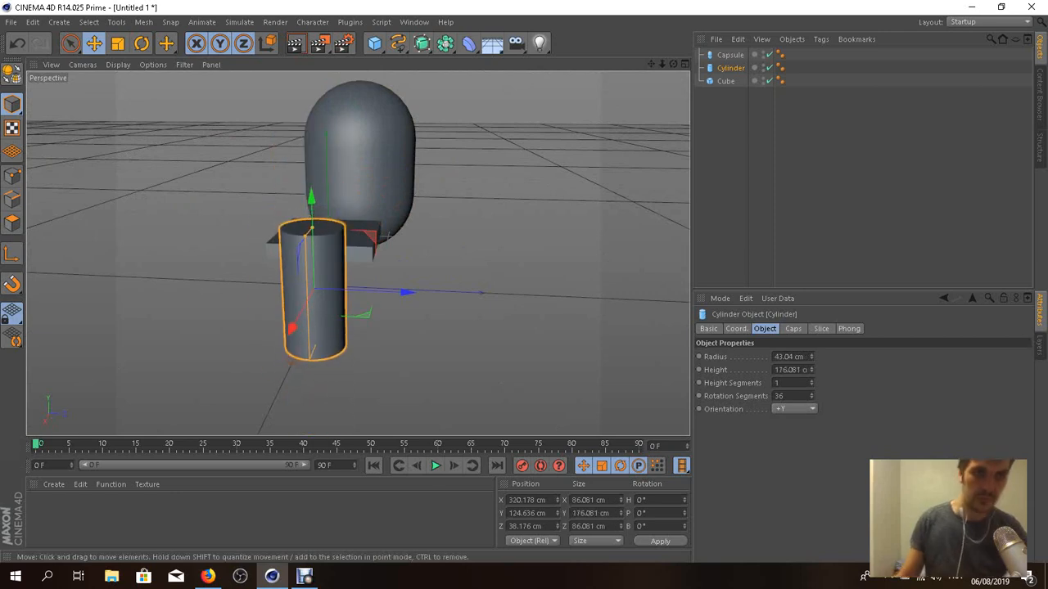
{"action": "scroll", "coordinate": [391, 235], "scroll_direction": "up", "scroll_amount": 1}
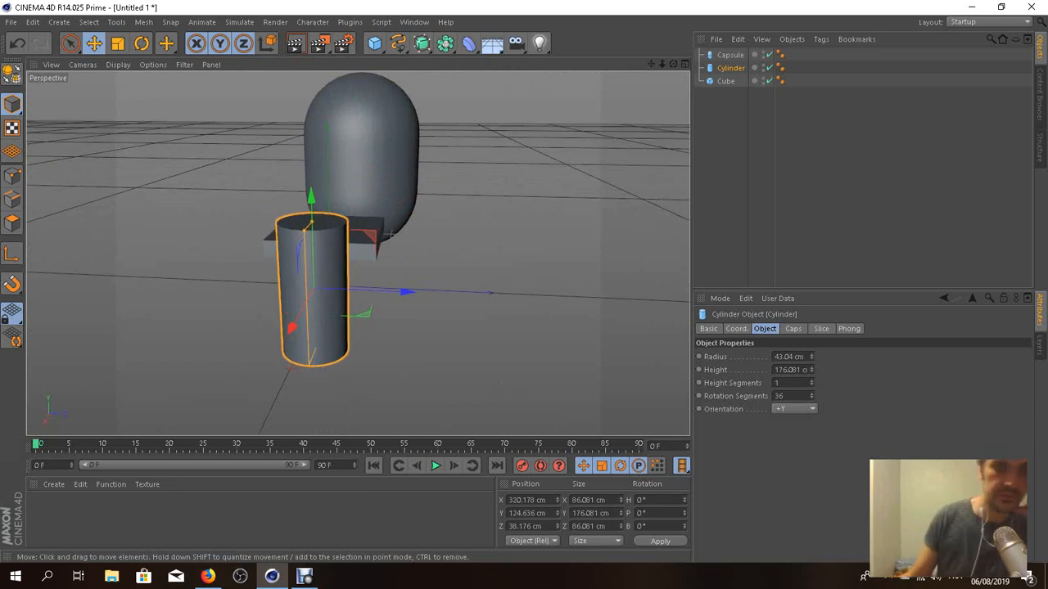
{"action": "left_click", "coordinate": [390, 230]}
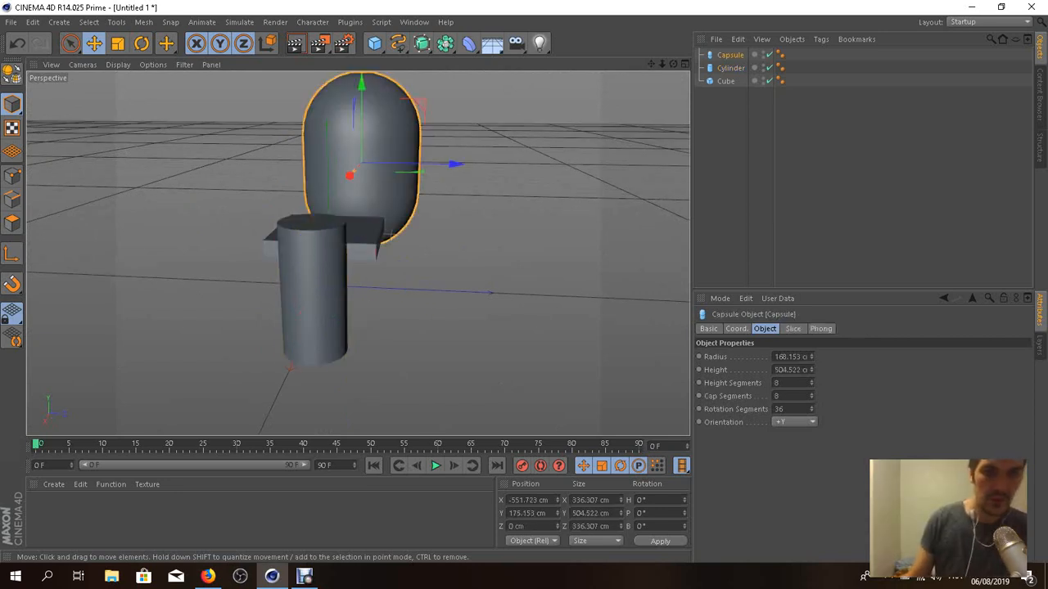
{"action": "left_click", "coordinate": [377, 247]}
{"action": "left_click", "coordinate": [374, 244]}
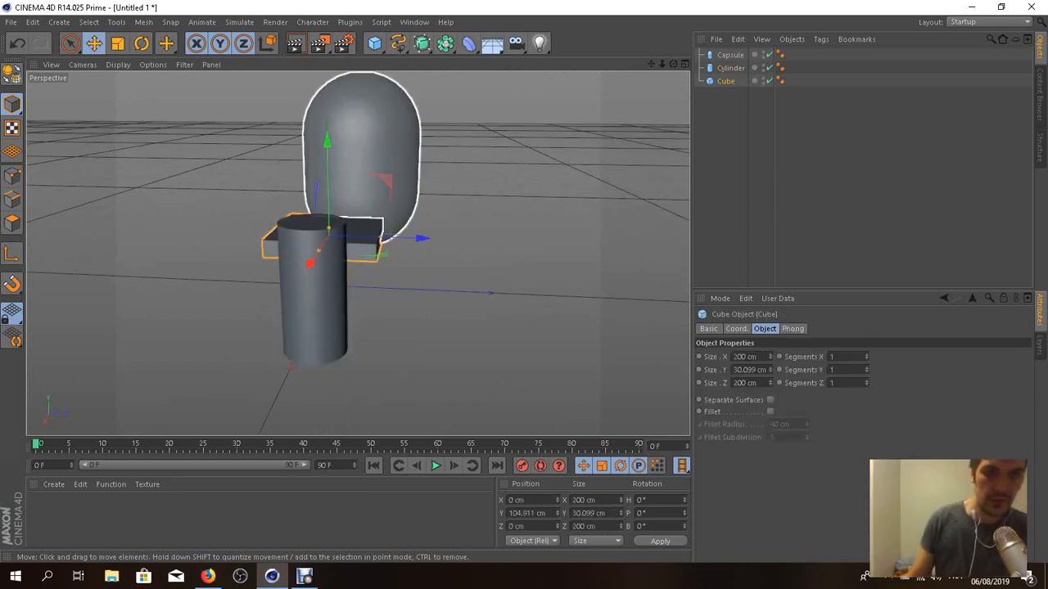
{"action": "left_click", "coordinate": [391, 235]}
- Add a Platonic object and move it to about Y 148 cm, Z -317 cm, clear of the other objects
{"action": "left_click", "coordinate": [59, 23]}
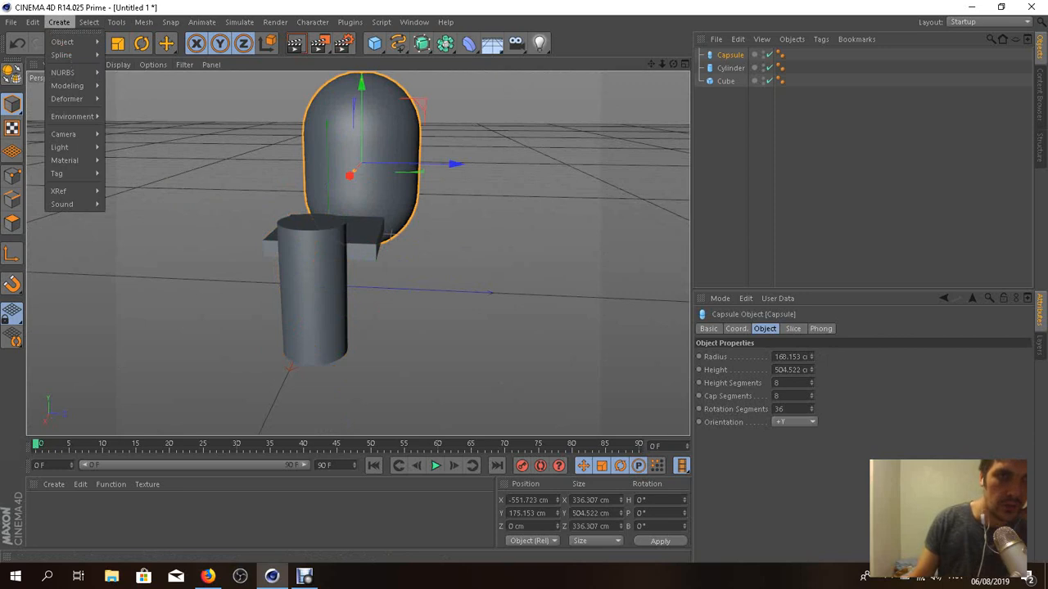
{"action": "mouse_move", "coordinate": [65, 42]}
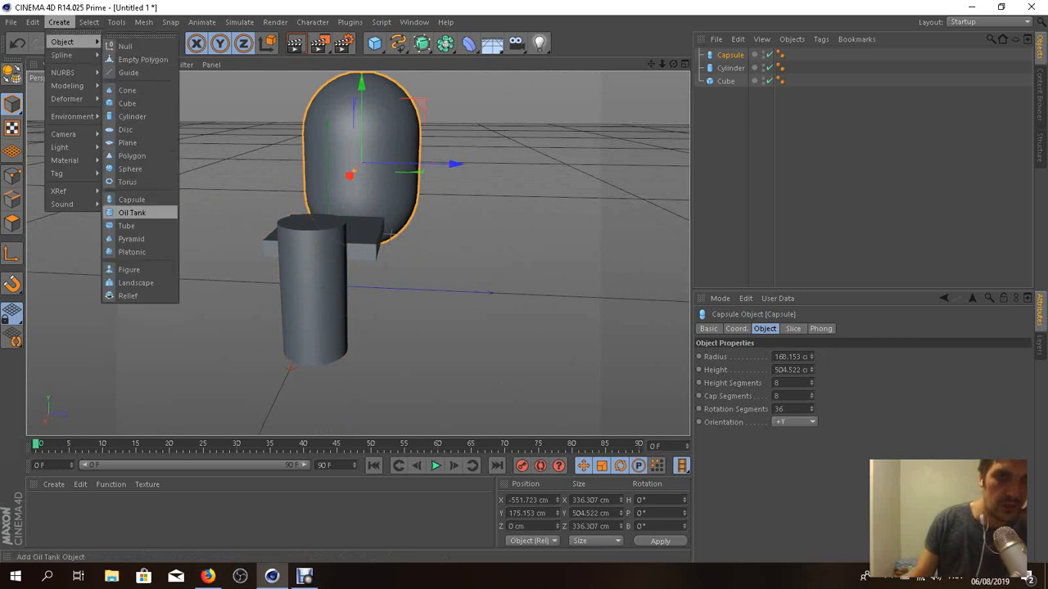
{"action": "left_click", "coordinate": [131, 251]}
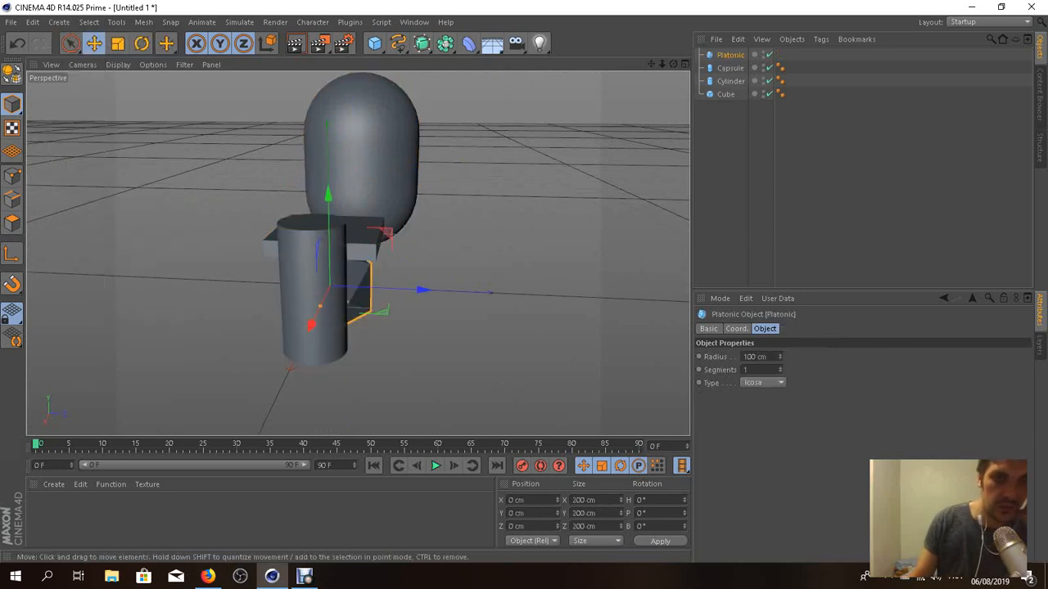
{"action": "left_click_drag", "start_coordinate": [423, 289], "coordinate": [270, 284]}
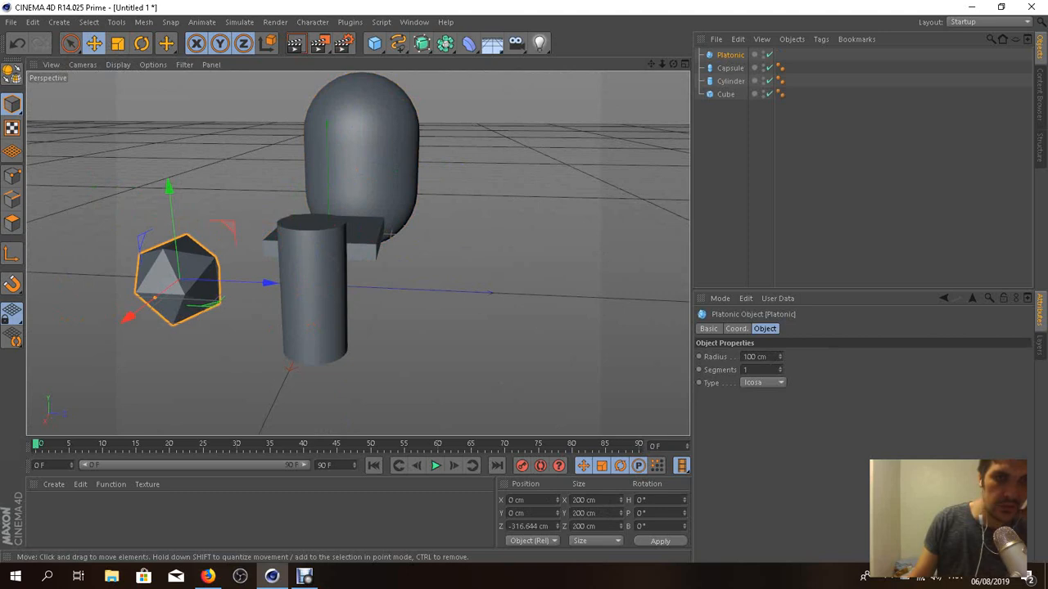
{"action": "left_click_drag", "start_coordinate": [169, 192], "coordinate": [161, 120]}
- Enlarge the Platonic object to a radius of about 126 cm
{"action": "middle_click", "coordinate": [137, 226]}
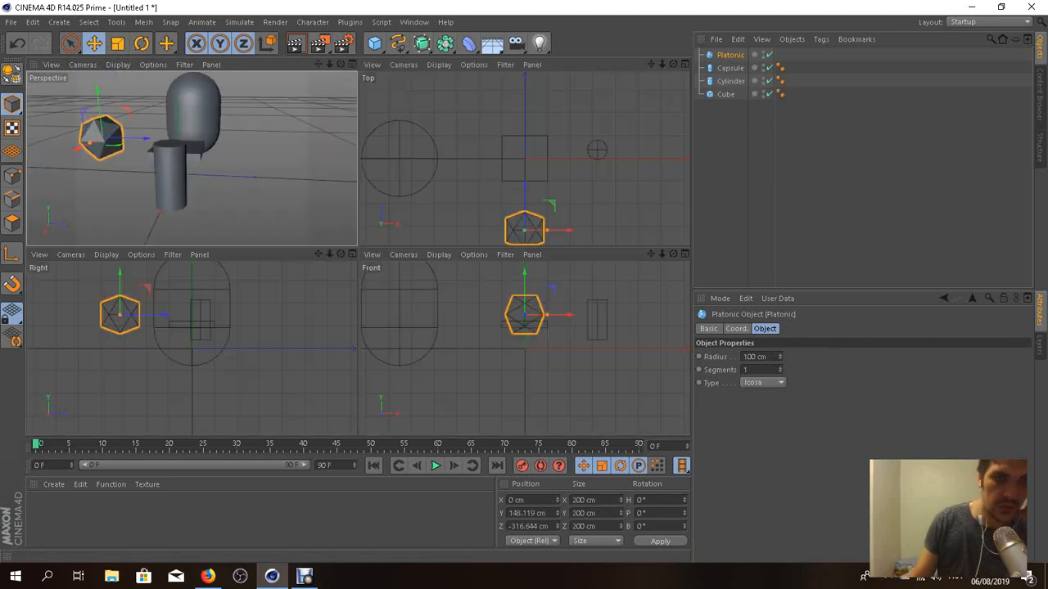
{"action": "middle_click", "coordinate": [137, 225]}
{"action": "left_click_drag", "start_coordinate": [389, 234], "coordinate": [357, 245], "text": "alt"}
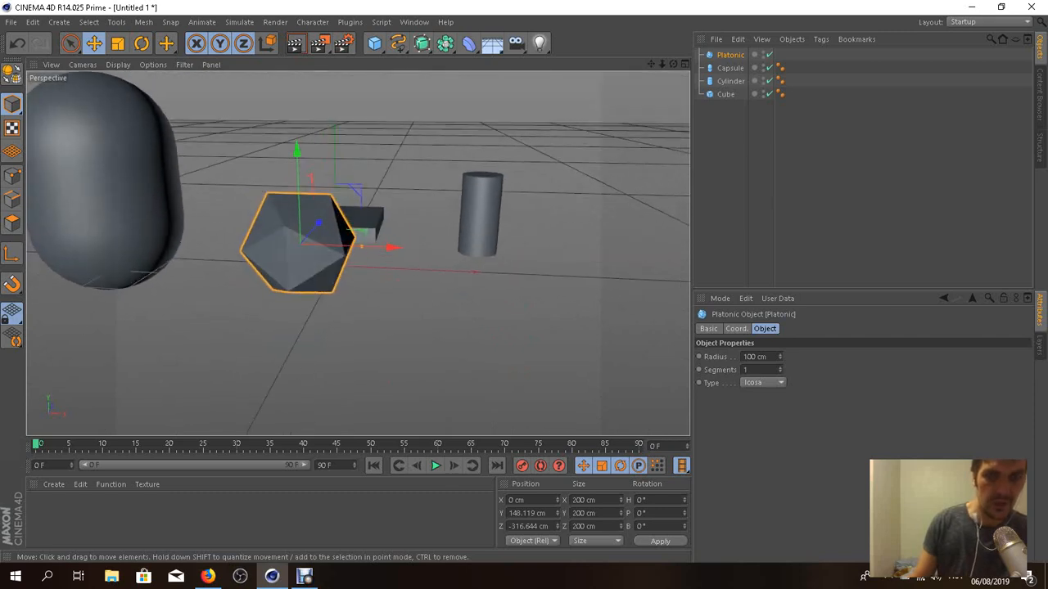
{"action": "right_click_drag", "start_coordinate": [368, 241], "coordinate": [409, 240], "text": "alt"}
{"action": "left_click_drag", "start_coordinate": [354, 240], "coordinate": [386, 242]}
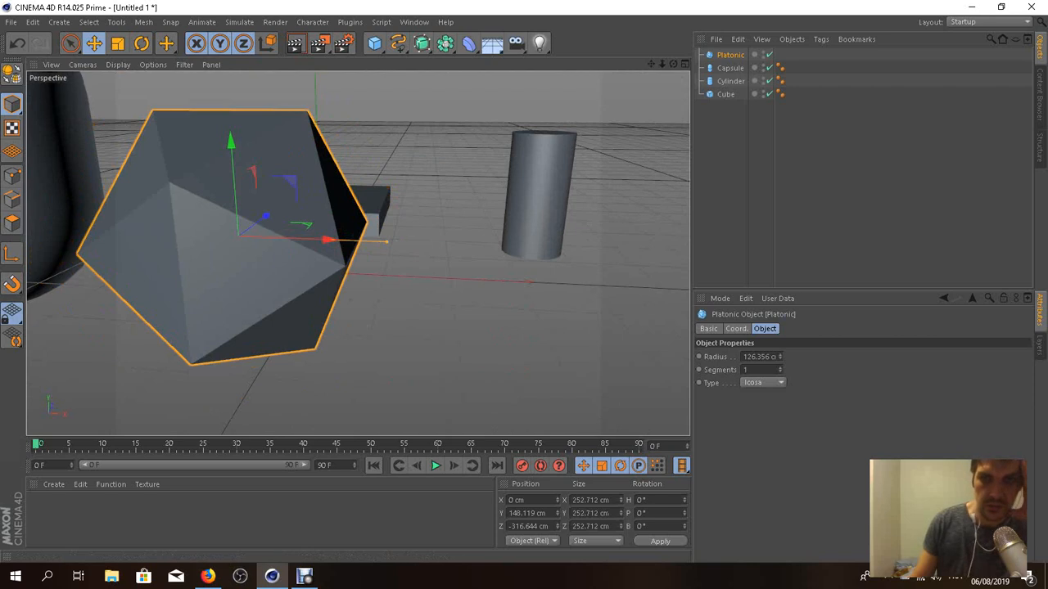
- Set the Platonic object's segments to 1 and change its type to Tetra
{"action": "left_click", "coordinate": [746, 370]}
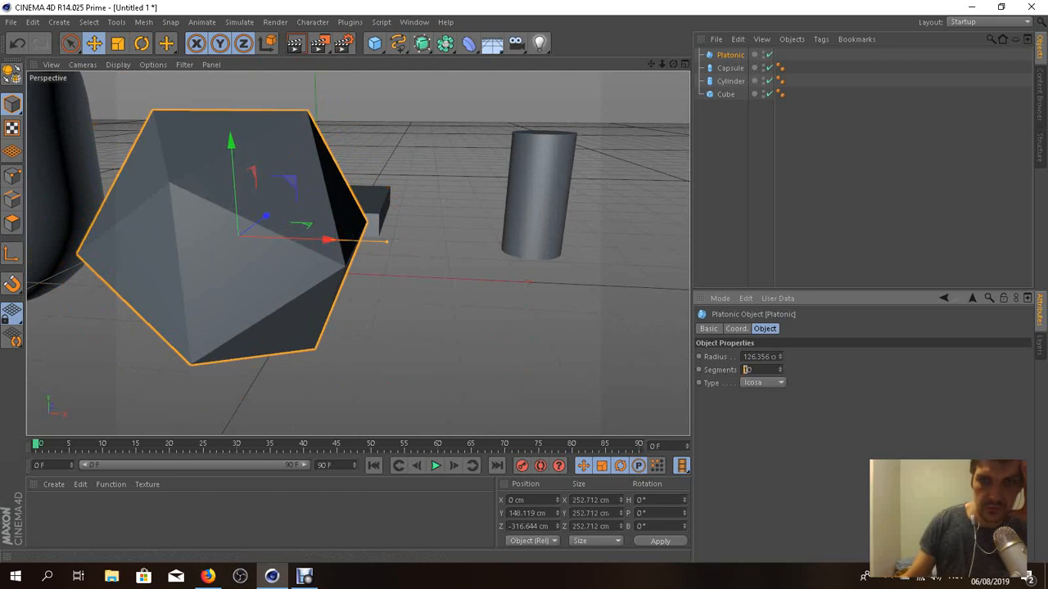
{"action": "type", "text": "1"}
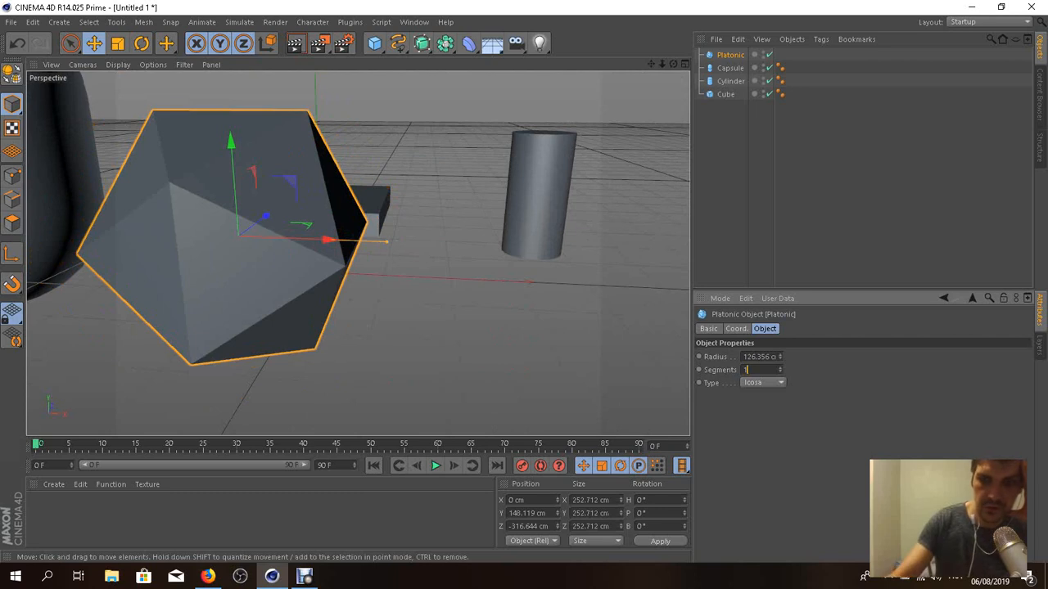
{"action": "left_click", "coordinate": [762, 383]}
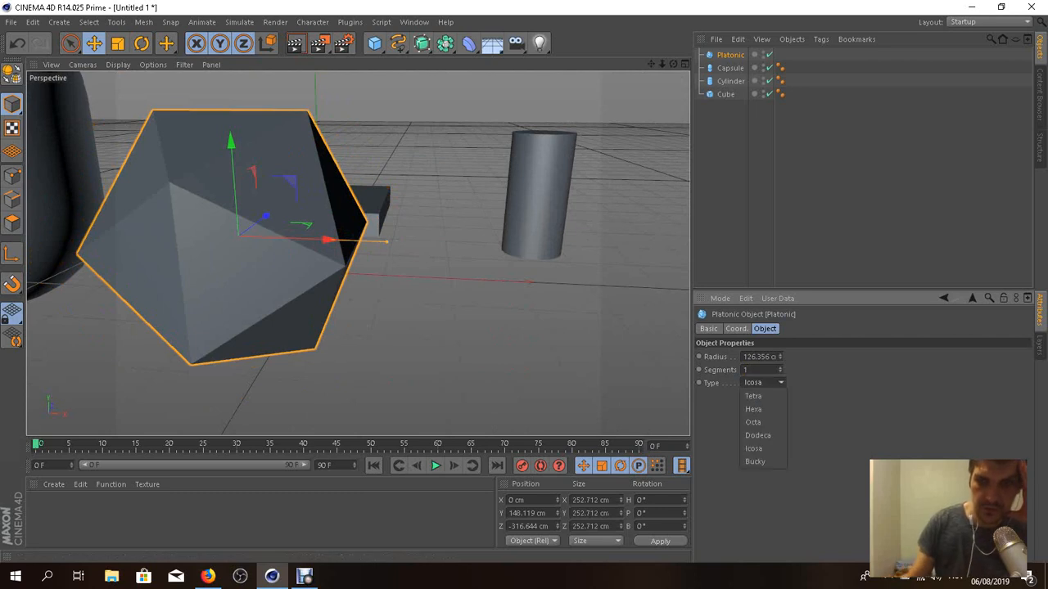
{"action": "left_click", "coordinate": [753, 395]}
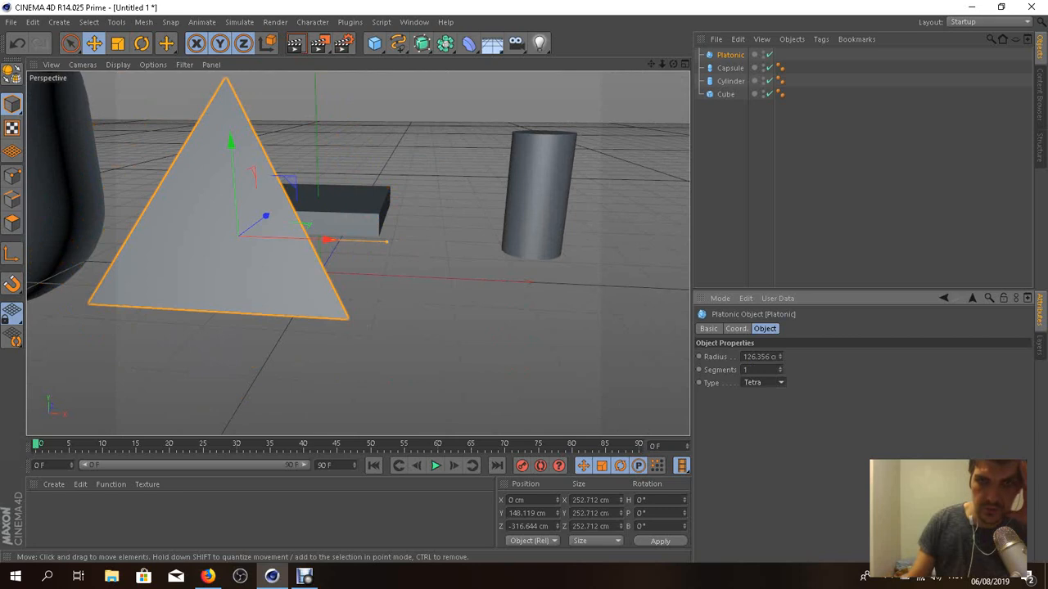
- Try the Hexa and Octa types on the Platonic object and finish with Dodeca
{"action": "scroll", "coordinate": [286, 229], "scroll_direction": "down", "scroll_amount": 4}
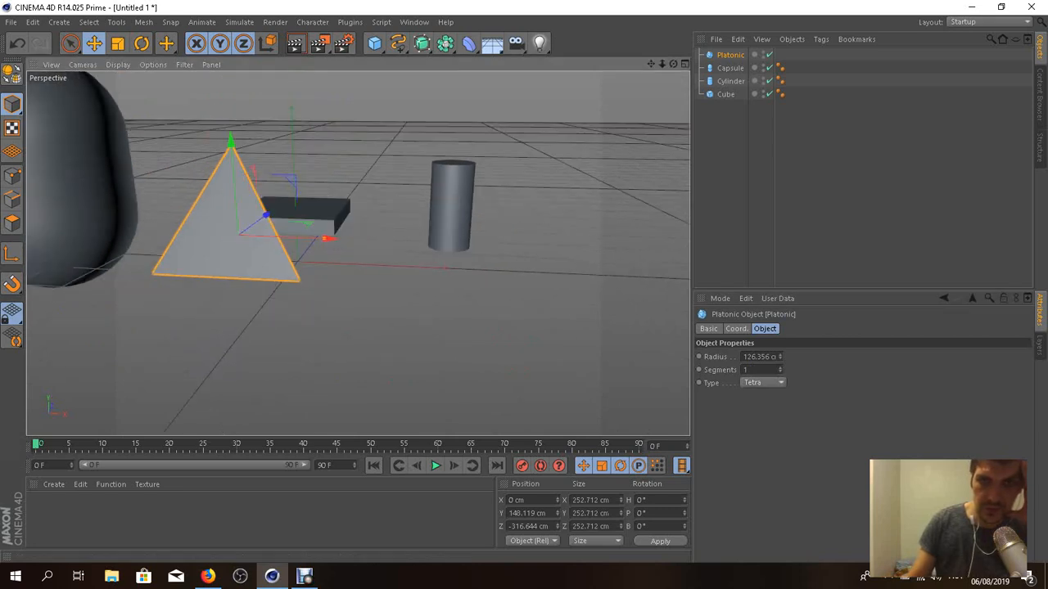
{"action": "middle_click_drag", "start_coordinate": [357, 250], "coordinate": [358, 254], "text": "alt"}
{"action": "left_click_drag", "start_coordinate": [358, 254], "coordinate": [352, 237], "text": "alt"}
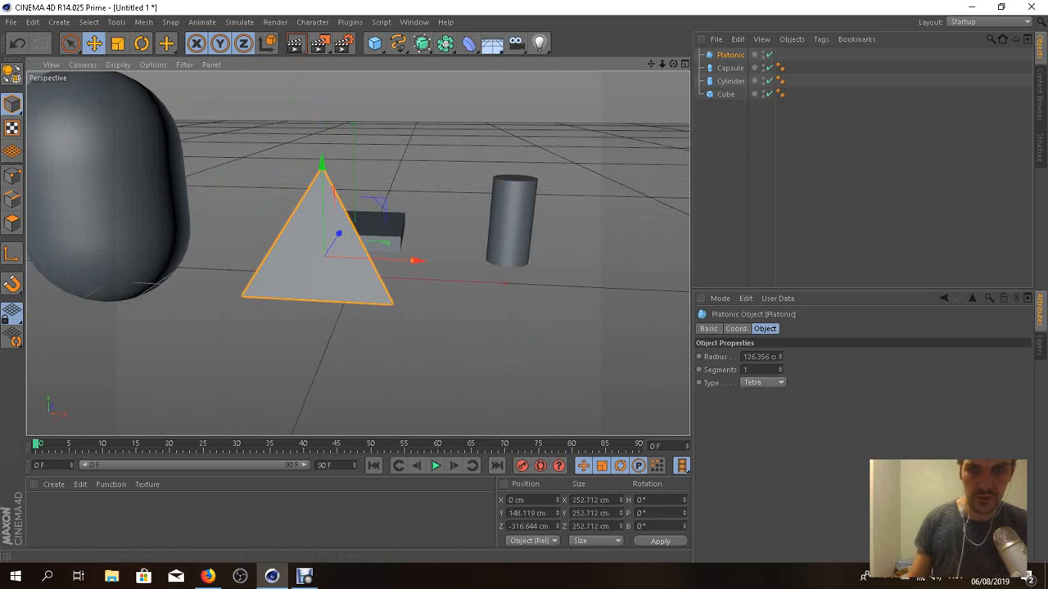
{"action": "left_click_drag", "start_coordinate": [320, 296], "coordinate": [319, 296], "text": "alt"}
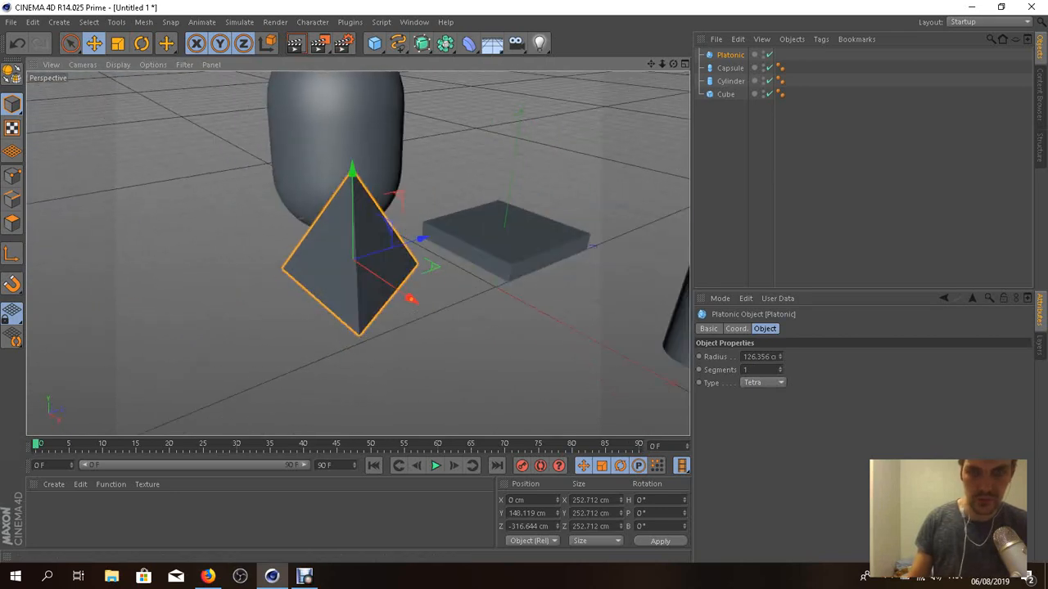
{"action": "left_click", "coordinate": [762, 382]}
{"action": "left_click", "coordinate": [753, 408]}
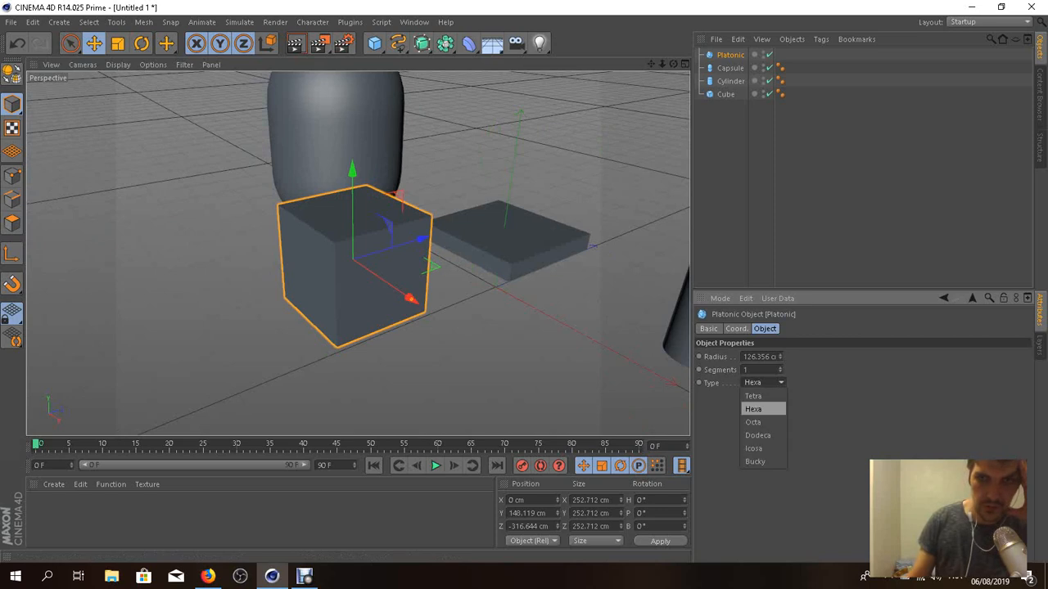
{"action": "left_click", "coordinate": [753, 421]}
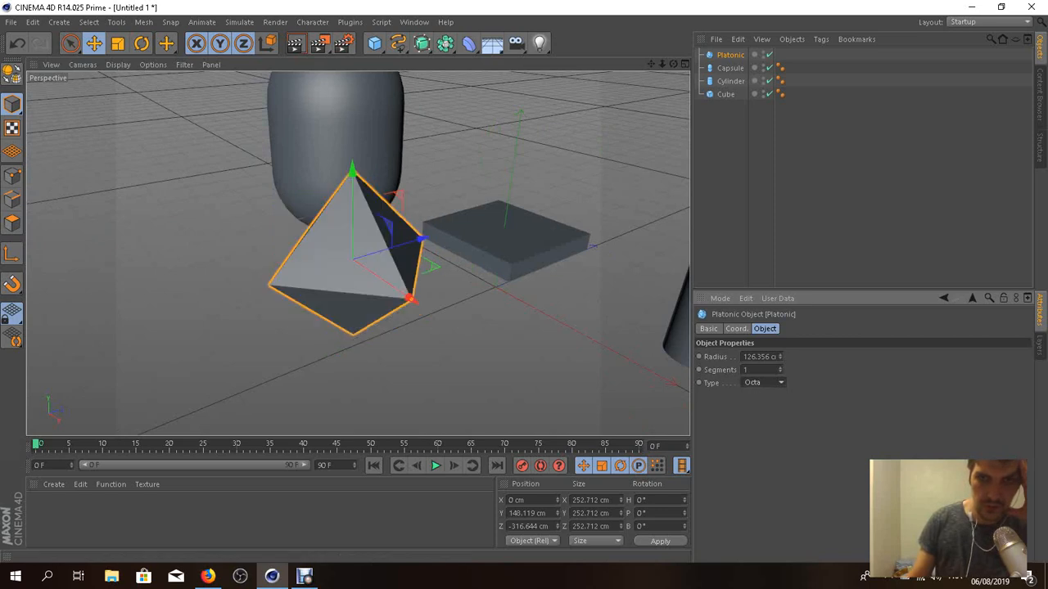
{"action": "left_click", "coordinate": [757, 435]}
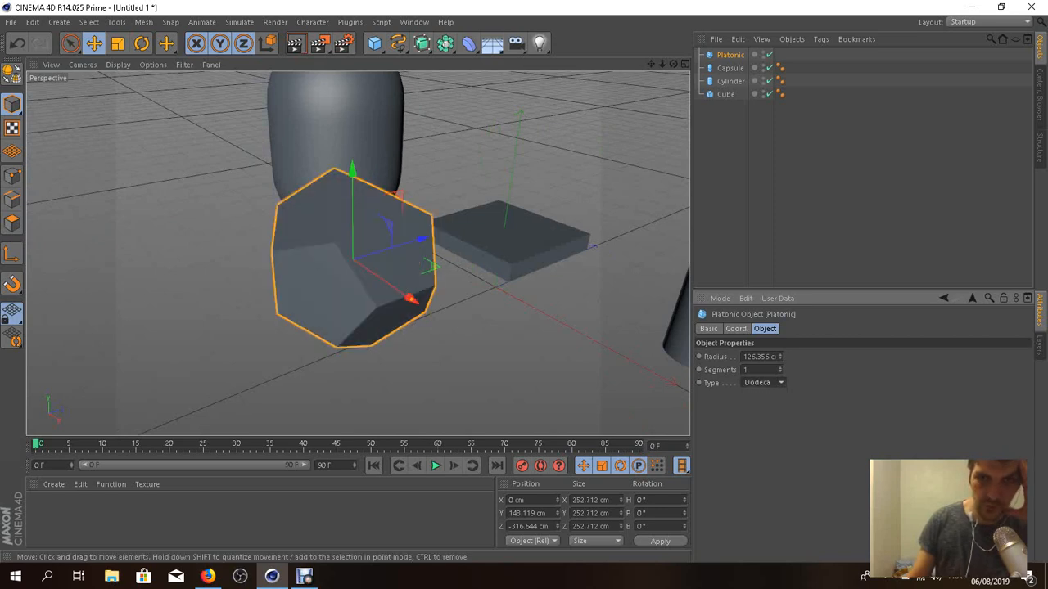